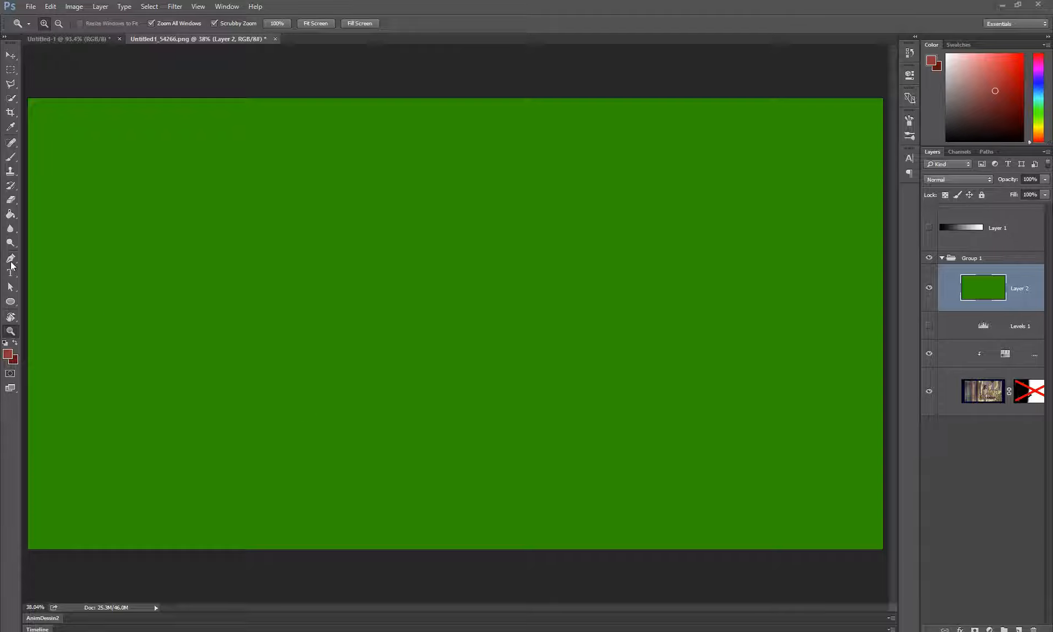
pyautogui.click(11, 259)
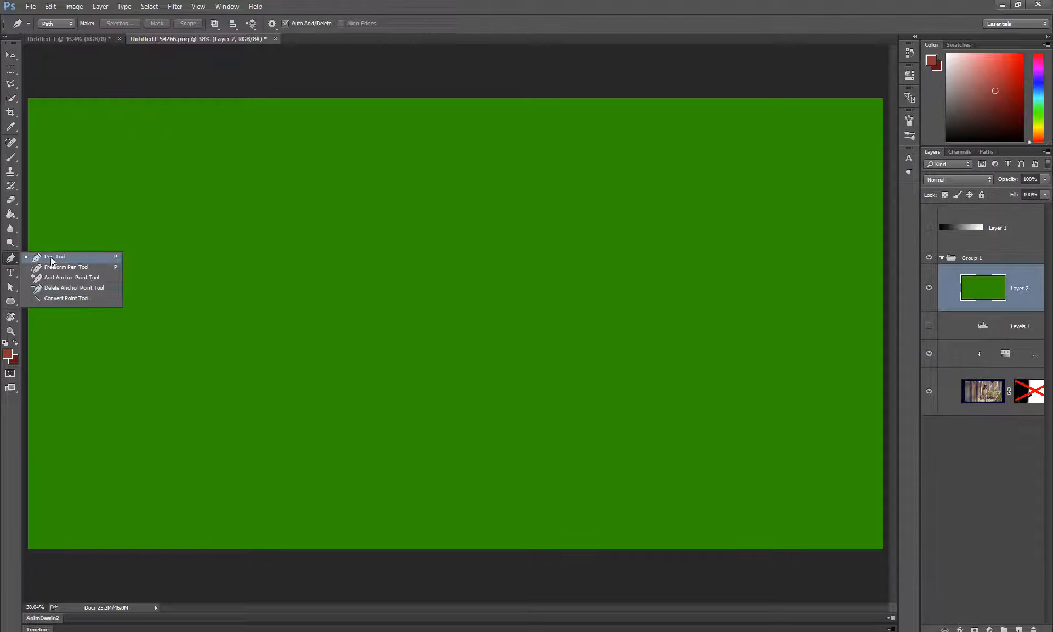
pyautogui.moveTo(182, 246); pyautogui.dragTo(205, 259)
pyautogui.moveTo(333, 191); pyautogui.dragTo(386, 229)
pyautogui.hotkey('ctrl', 'z')
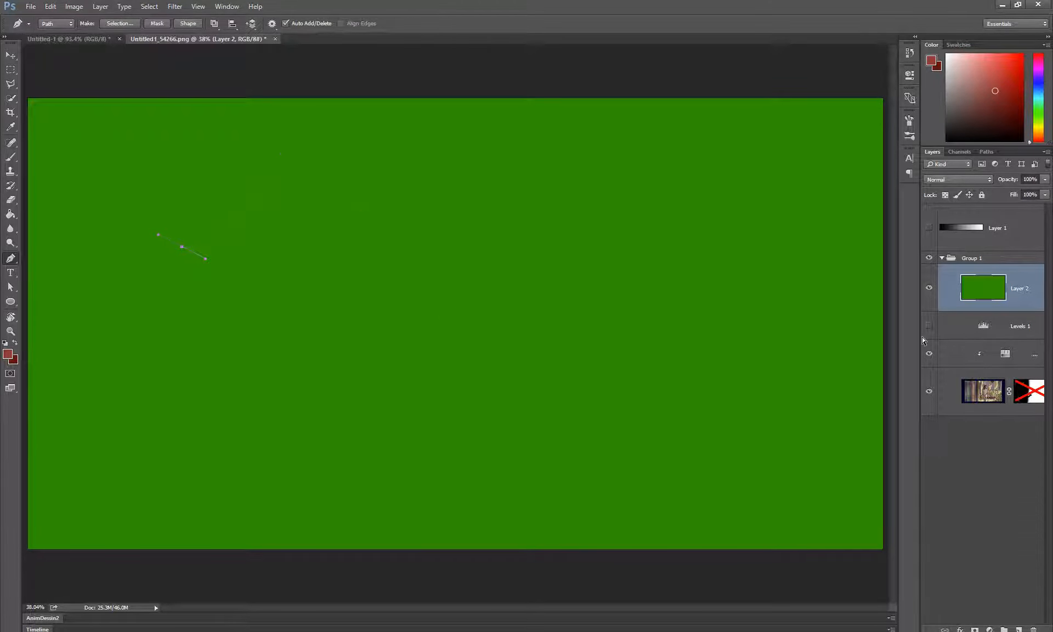
pyautogui.hotkey('ctrl', 'z')
pyautogui.doubleClick(981, 293)
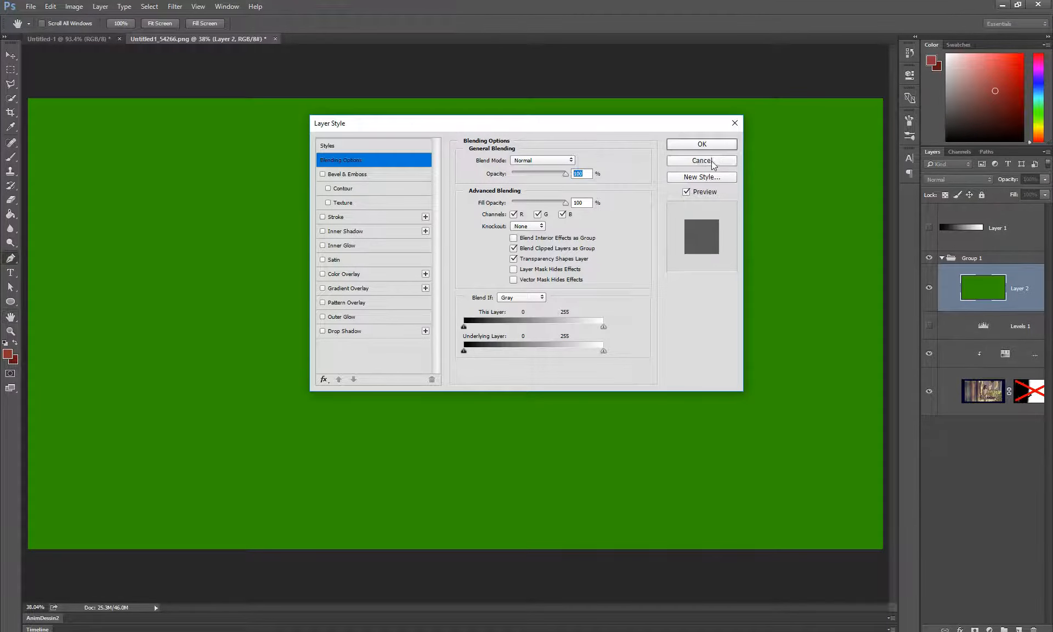
pyautogui.click(689, 141)
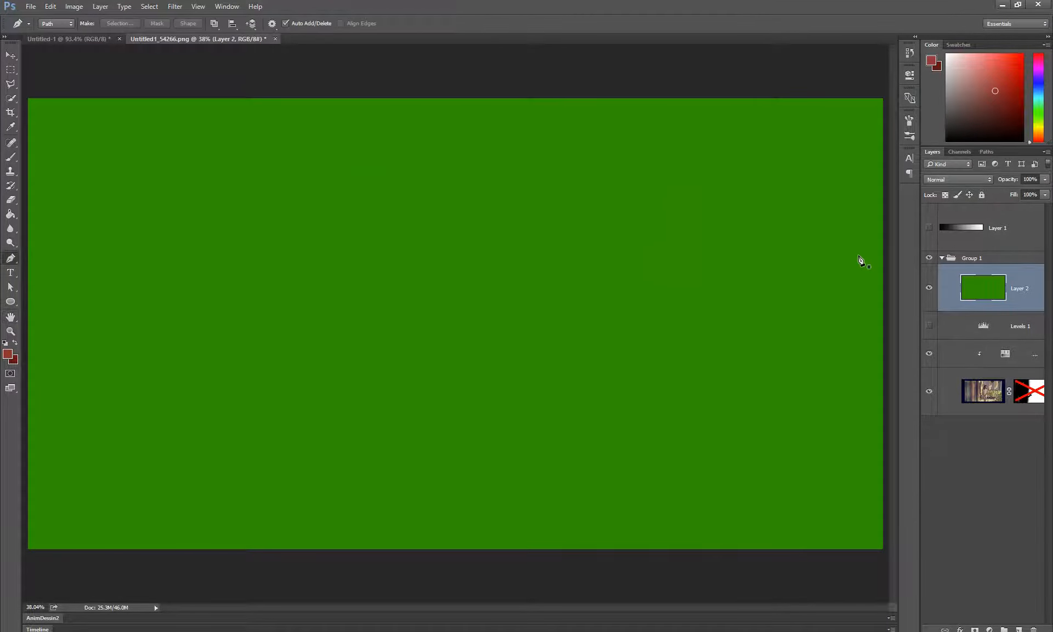
pyautogui.doubleClick(971, 288)
pyautogui.click(723, 143)
# Step: Darken and desaturate the green fill of Layer 2 with a Hue/Saturation adjustment
pyautogui.hotkey('ctrl', 'u')
pyautogui.moveTo(831, 143); pyautogui.dragTo(820, 177)
pyautogui.press('Return')
# Step: Draw a closed, curved freeform path with seven anchor points across the middle of the canvas using the Pen tool
pyautogui.press('p')
pyautogui.click(336, 247)
pyautogui.moveTo(455, 224); pyautogui.dragTo(478, 272)
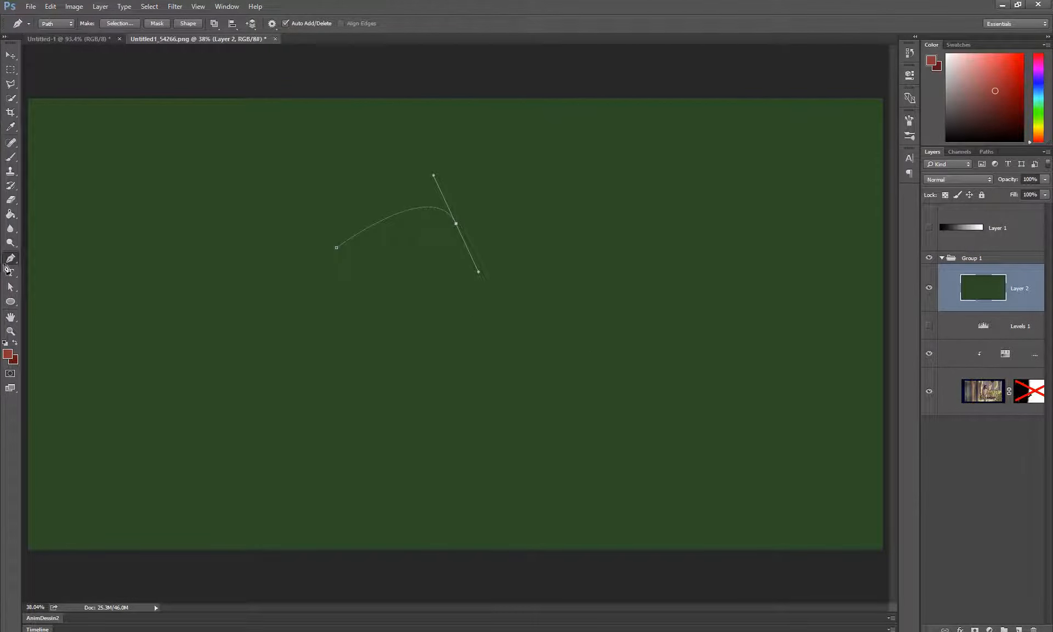
pyautogui.moveTo(599, 373); pyautogui.dragTo(646, 338)
pyautogui.moveTo(711, 210); pyautogui.dragTo(781, 264)
pyautogui.moveTo(713, 488); pyautogui.dragTo(640, 468)
pyautogui.moveTo(322, 426); pyautogui.dragTo(309, 346)
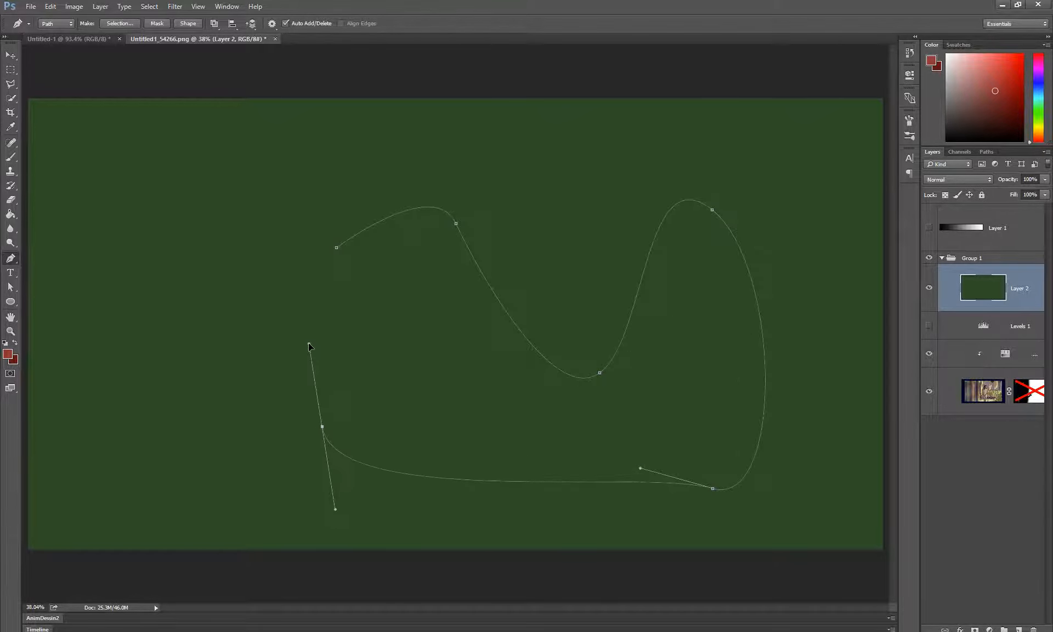
pyautogui.moveTo(404, 364); pyautogui.dragTo(405, 290)
pyautogui.moveTo(336, 247); pyautogui.dragTo(347, 163)
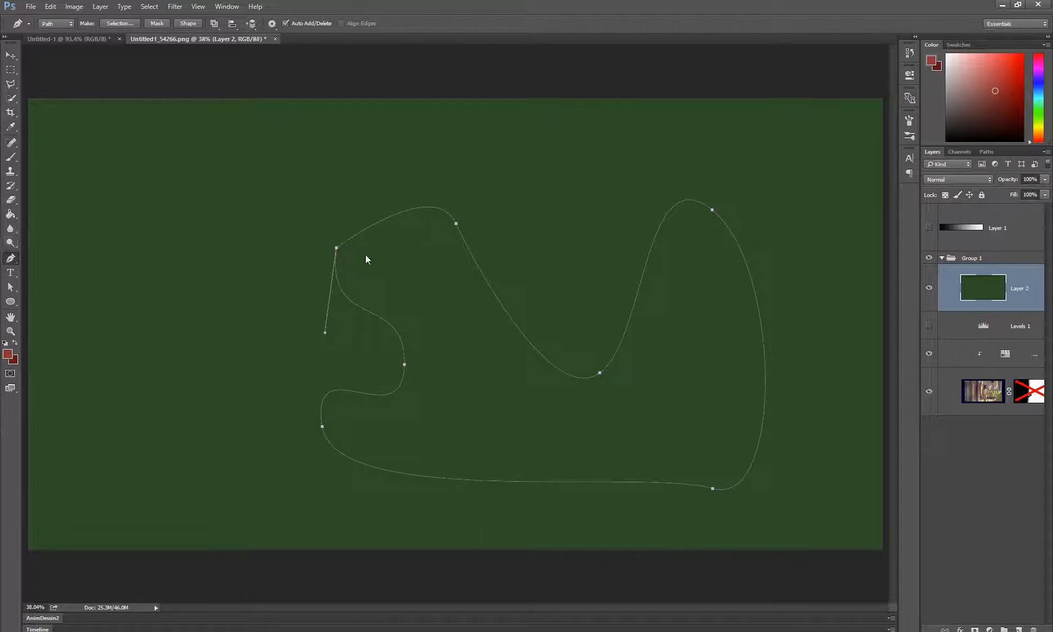
# Step: Move Layer 2 out of Group 1 so that it sits directly above the group
pyautogui.rightClick(367, 211)
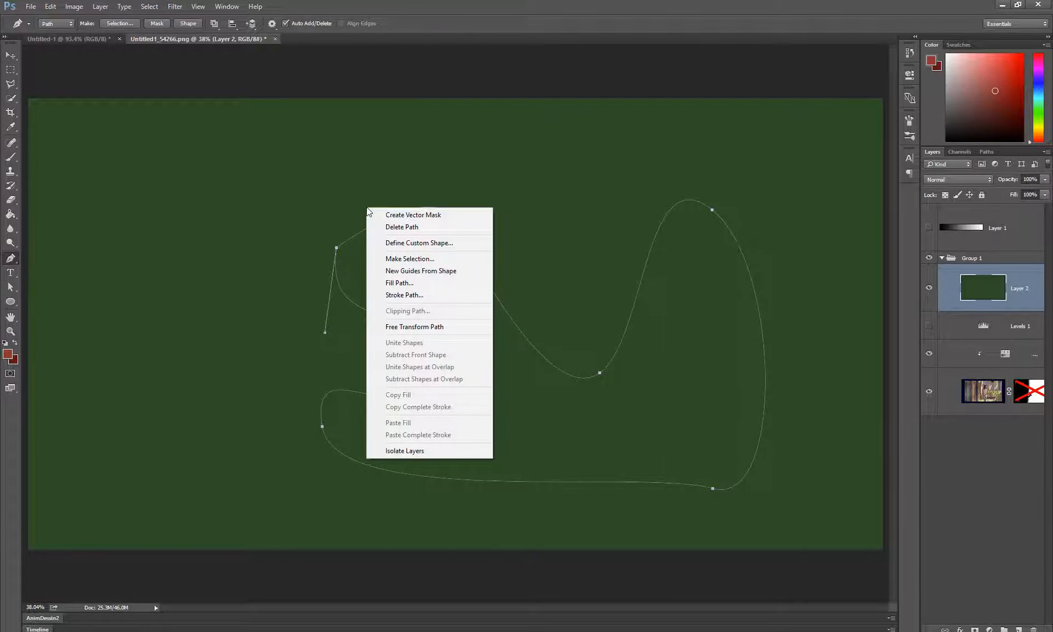
pyautogui.click(1024, 300)
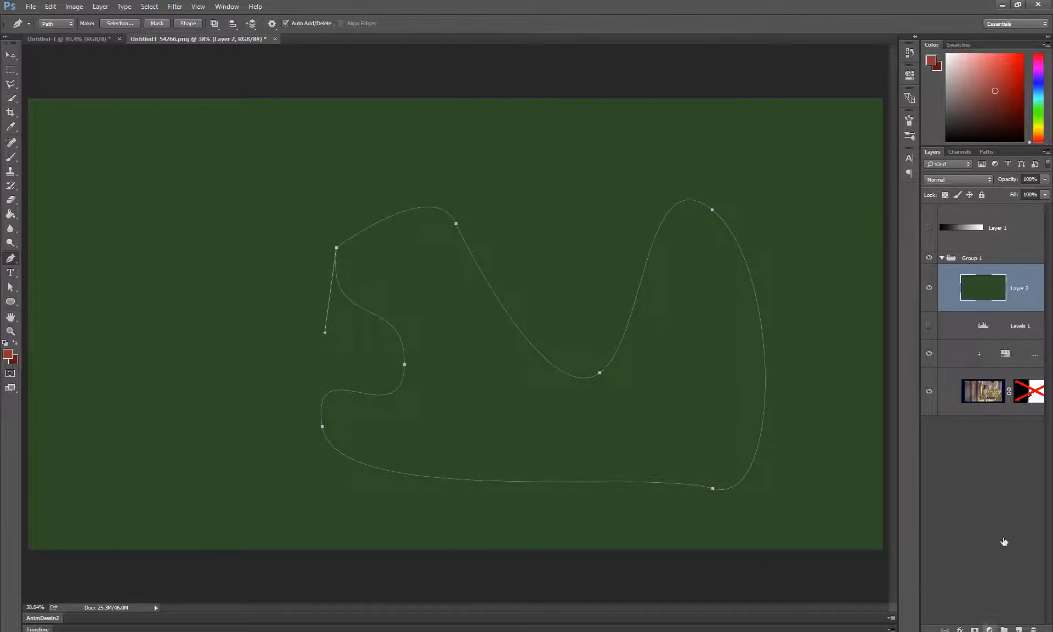
pyautogui.click(957, 259)
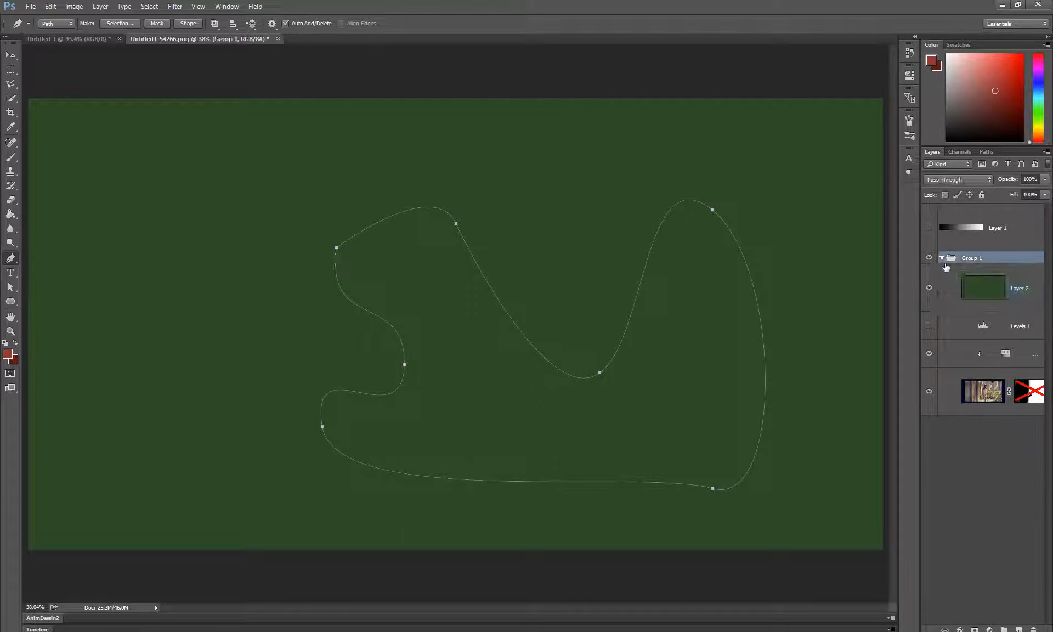
pyautogui.moveTo(1001, 292); pyautogui.dragTo(1003, 250)
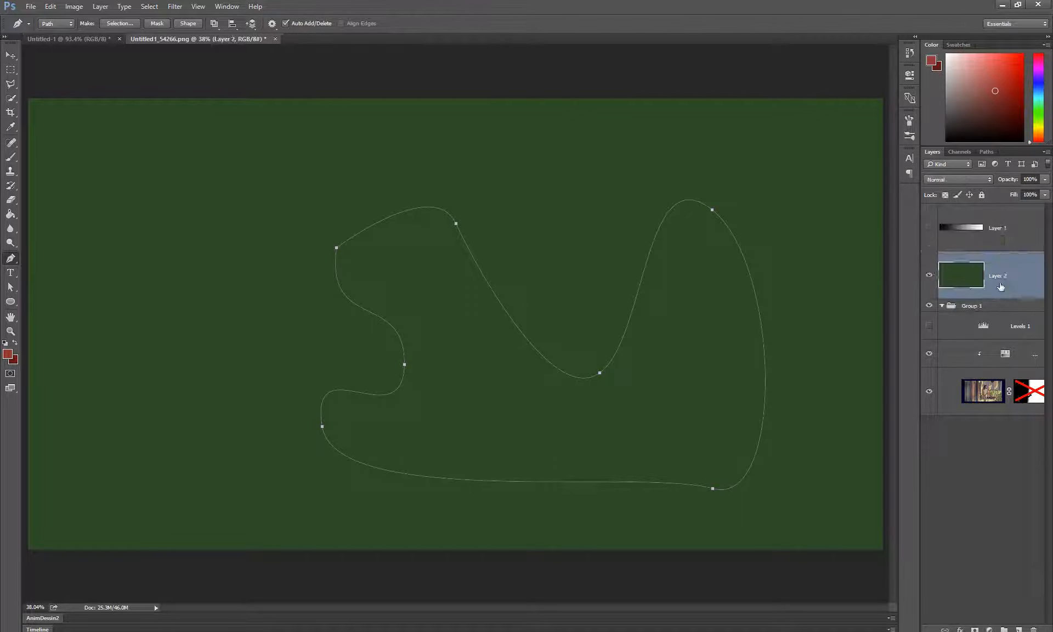
pyautogui.click(996, 306)
pyautogui.click(1033, 629)
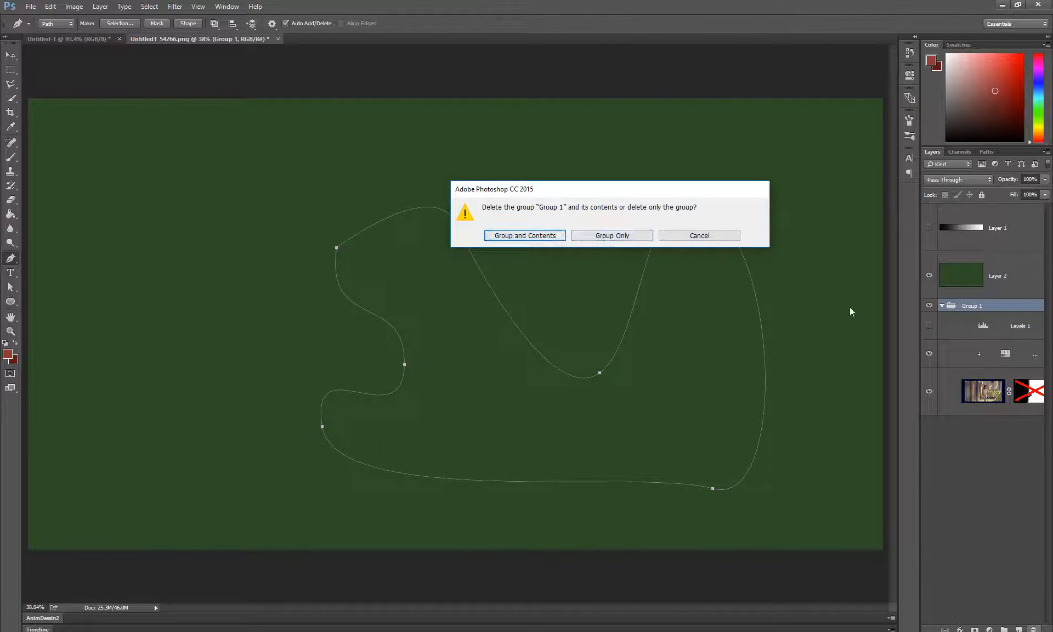
pyautogui.click(542, 241)
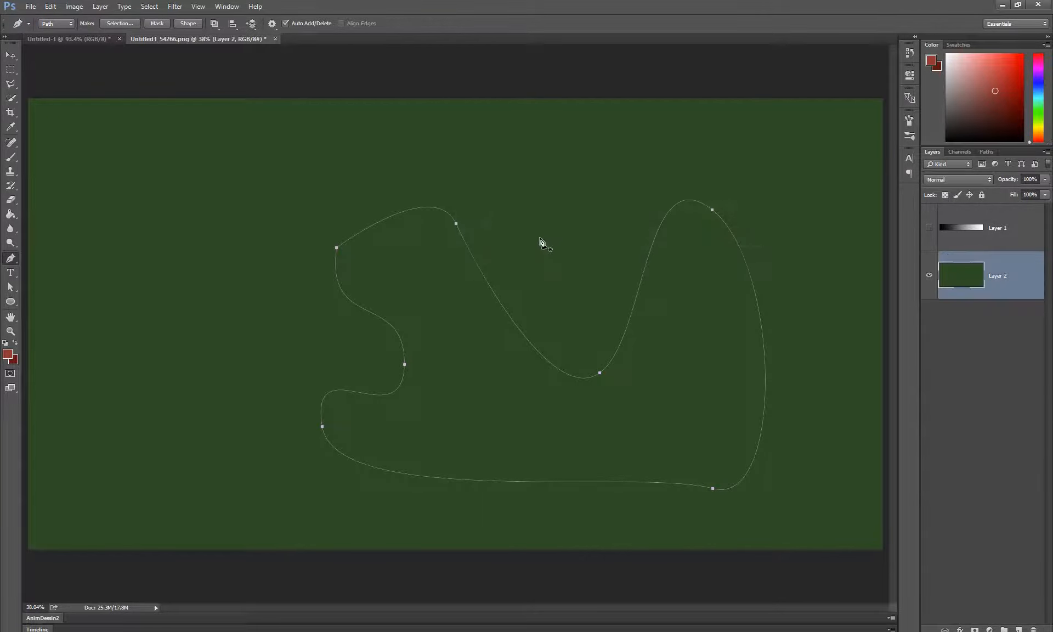
pyautogui.hotkey('ctrl', 'z')
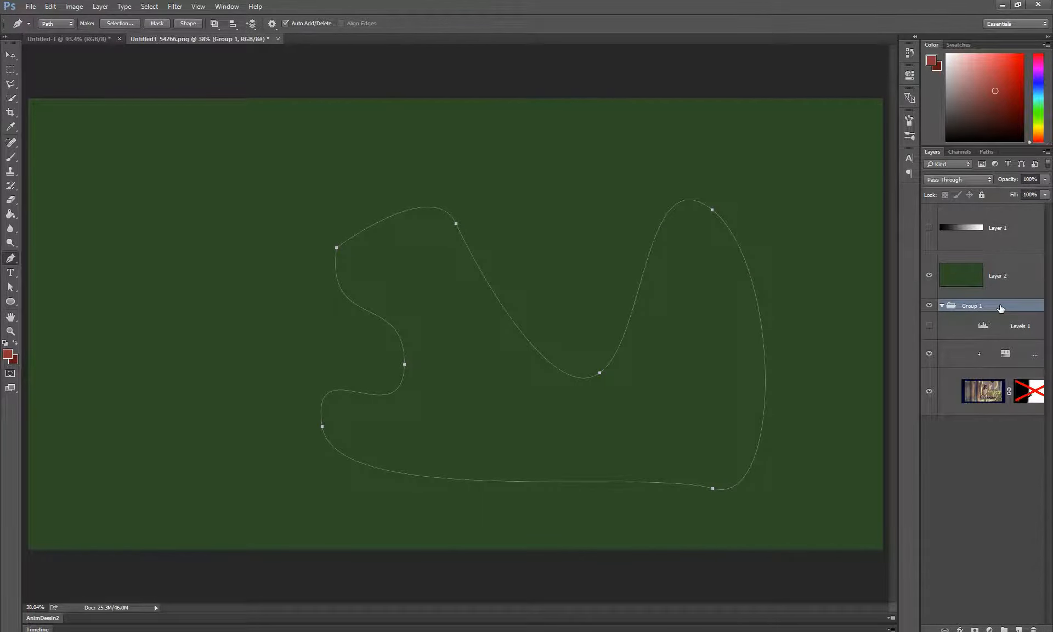
# Step: Delete the Levels 1 layer and the clipped adjustment layer below it from Group 1
pyautogui.click(1011, 331)
pyautogui.keyDown('shift'); pyautogui.click(1012, 351); pyautogui.keyUp('shift')
pyautogui.moveTo(1001, 331)
pyautogui.mouseDown()
pyautogui.moveTo(998, 305)
pyautogui.moveTo(1000, 332)
pyautogui.mouseUp()
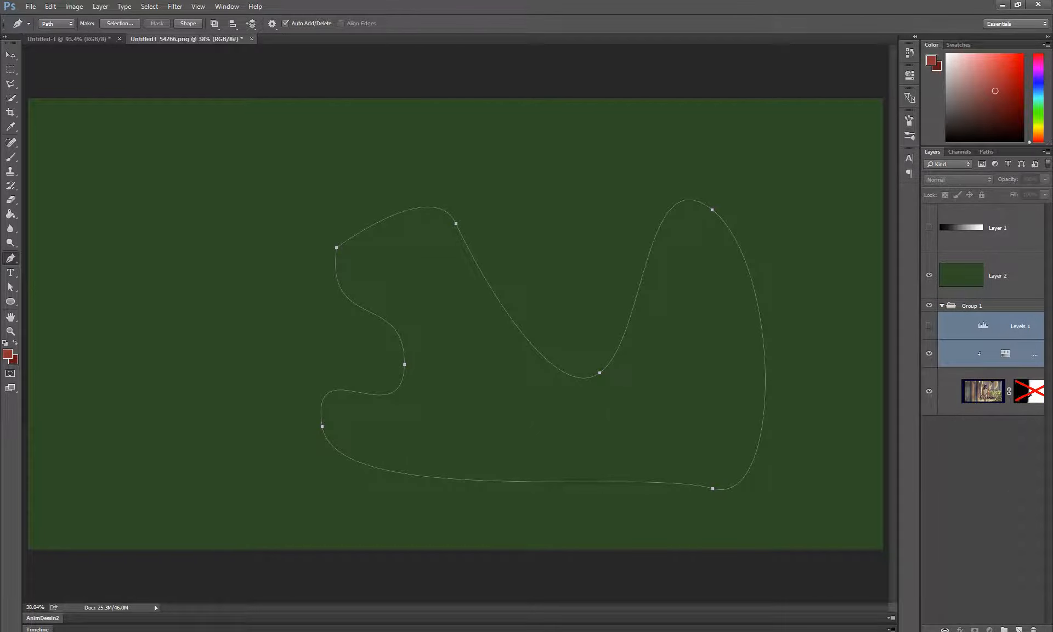
pyautogui.click(1032, 629)
pyautogui.click(499, 235)
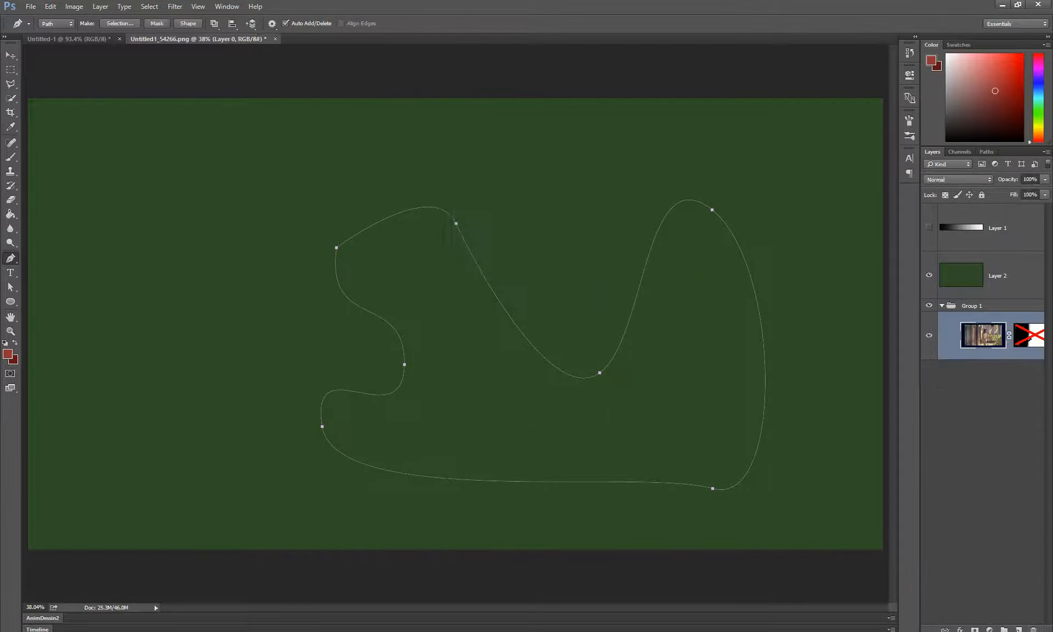
# Step: Move the masked image layer out of Group 1 and delete the empty group
pyautogui.moveTo(973, 334); pyautogui.dragTo(970, 299)
pyautogui.click(981, 355)
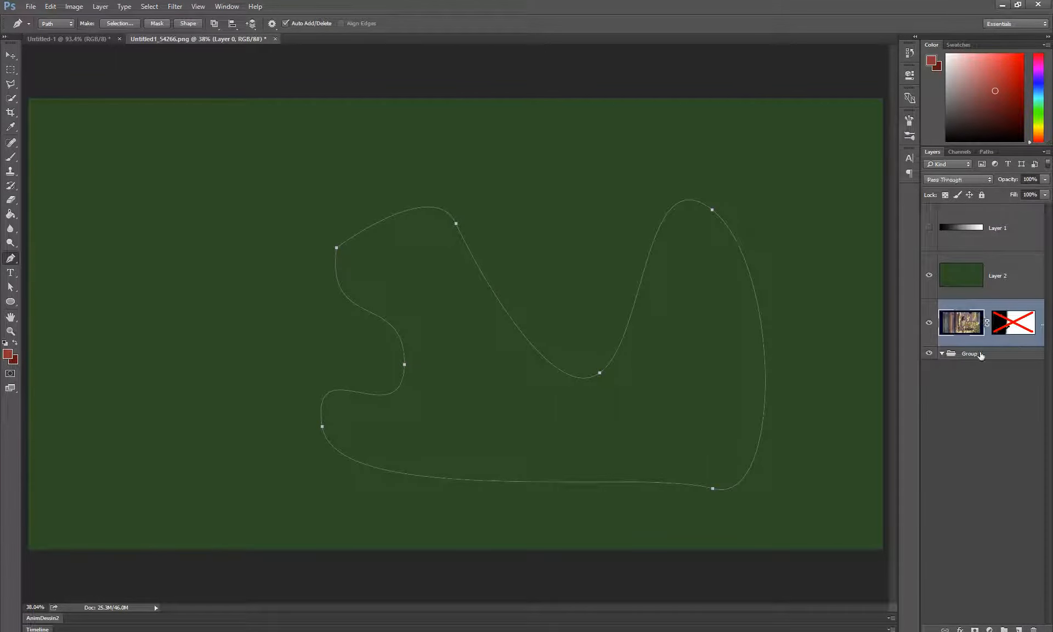
pyautogui.click(1033, 629)
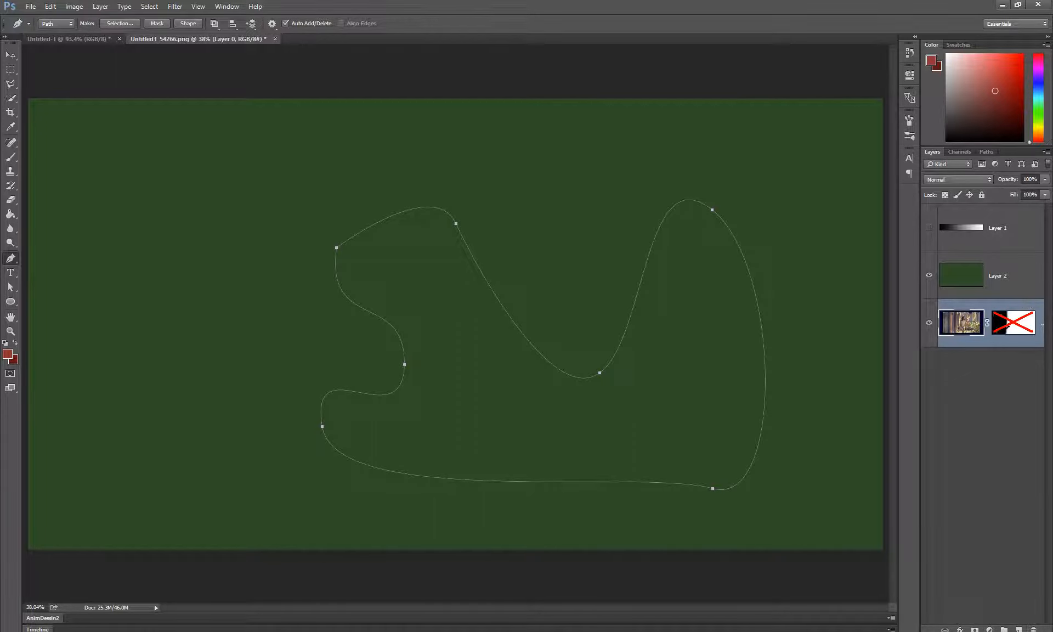
# Step: Add a new empty layer above the masked image layer
pyautogui.click(1018, 629)
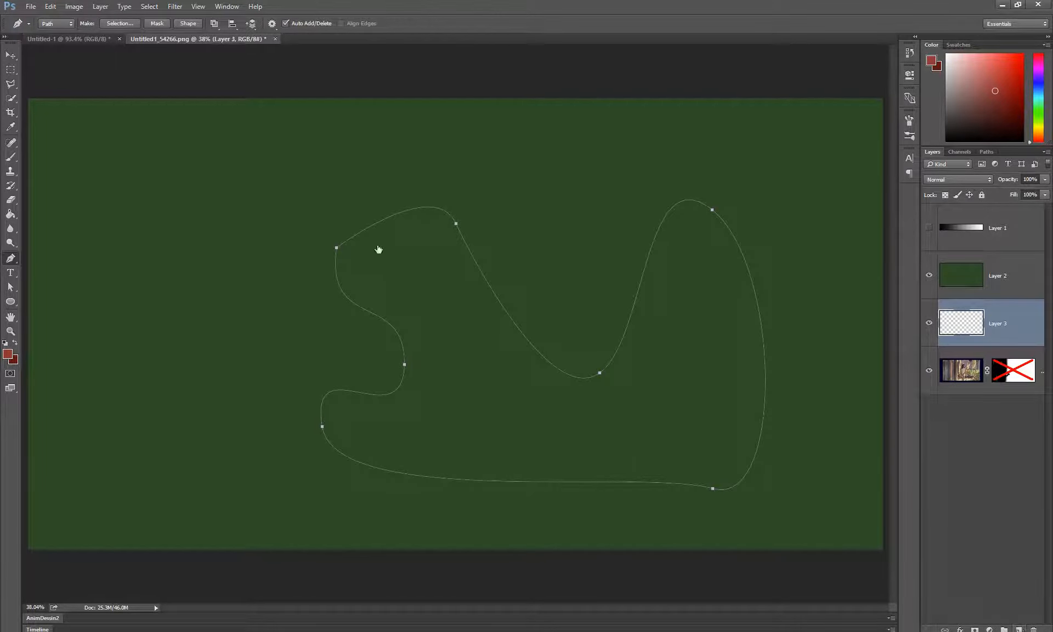
pyautogui.rightClick(445, 217)
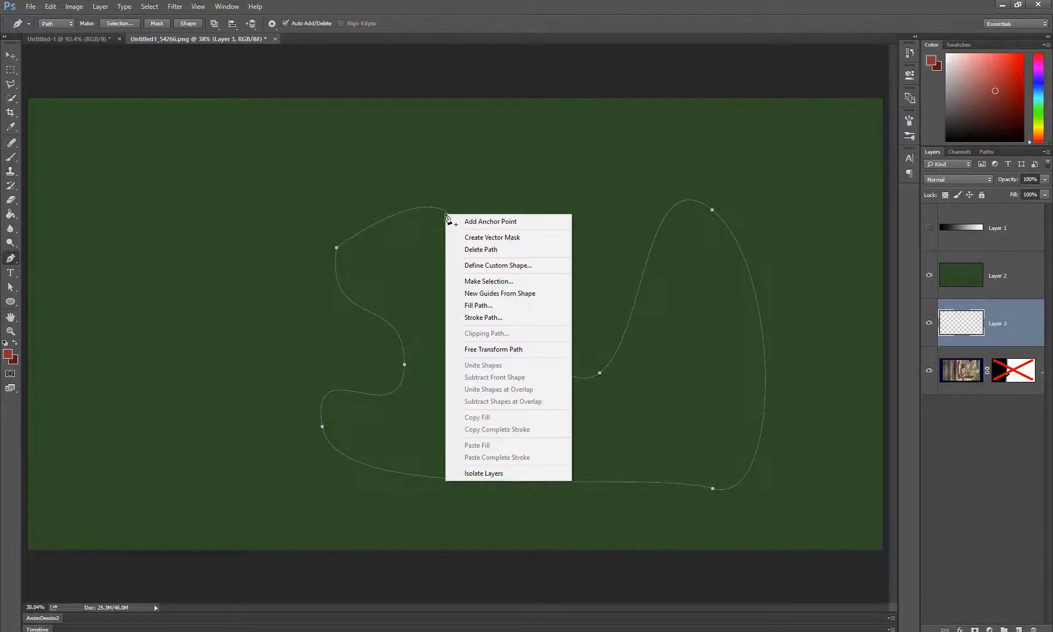
pyautogui.click(516, 316)
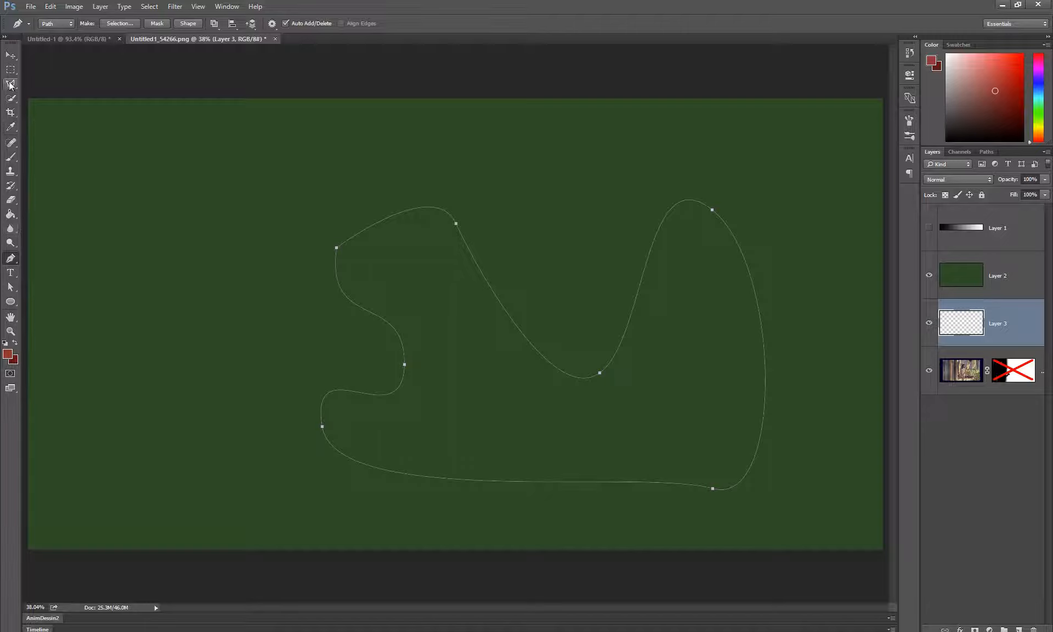
# Step: Set the Brush tool size to 36 pixels and move the empty Layer 3 above Layer 2
pyautogui.click(11, 157)
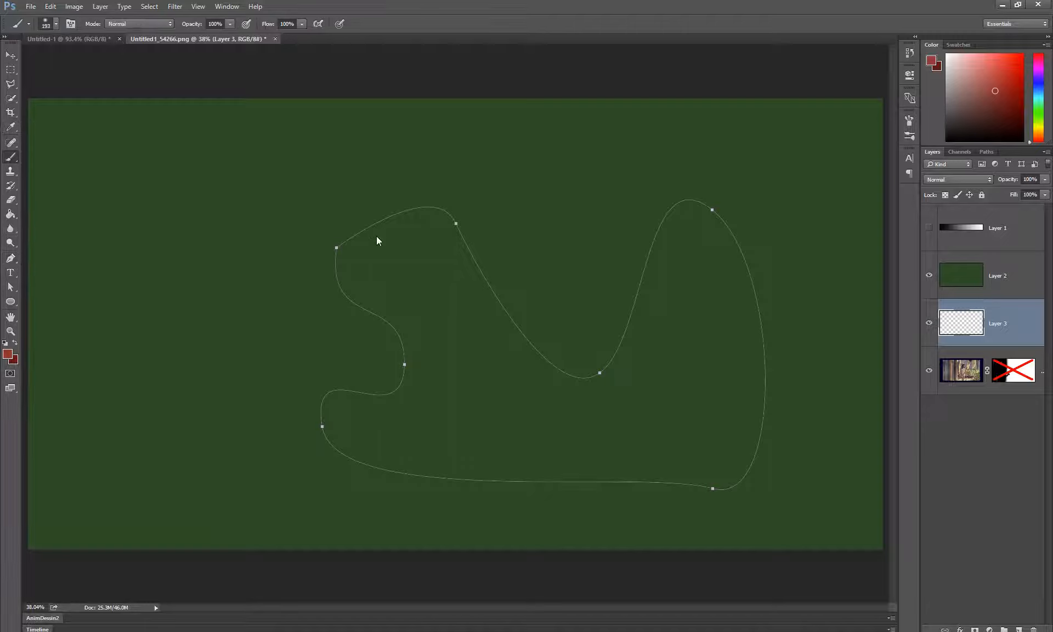
pyautogui.moveTo(275, 186); pyautogui.dragTo(256, 194)
pyautogui.hotkey('ctrl', ']')
pyautogui.moveTo(455, 220); pyautogui.dragTo(510, 307)
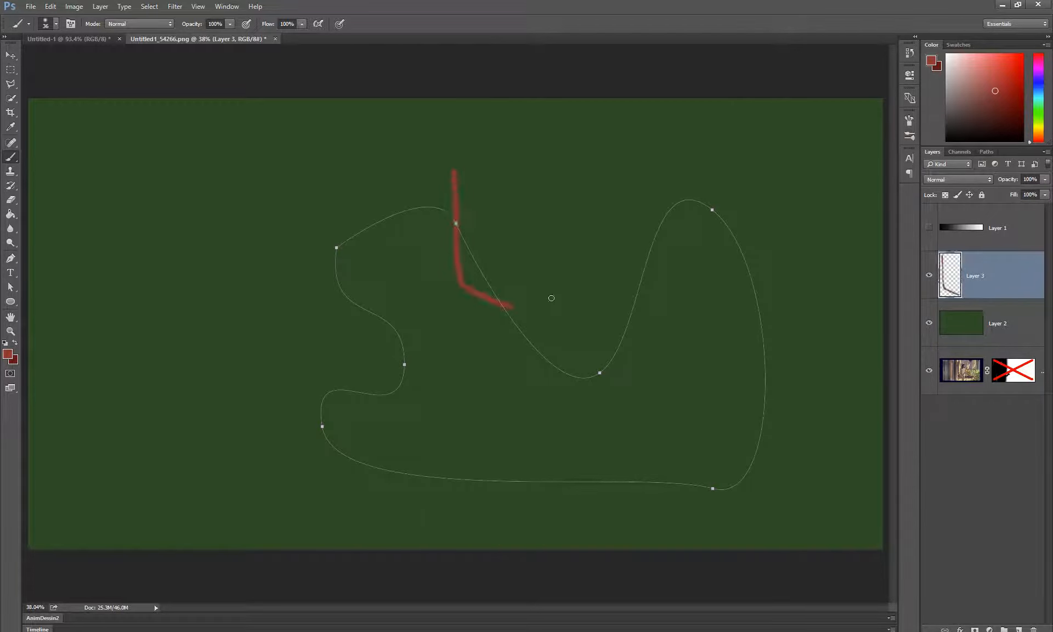
pyautogui.hotkey('ctrl', 'z')
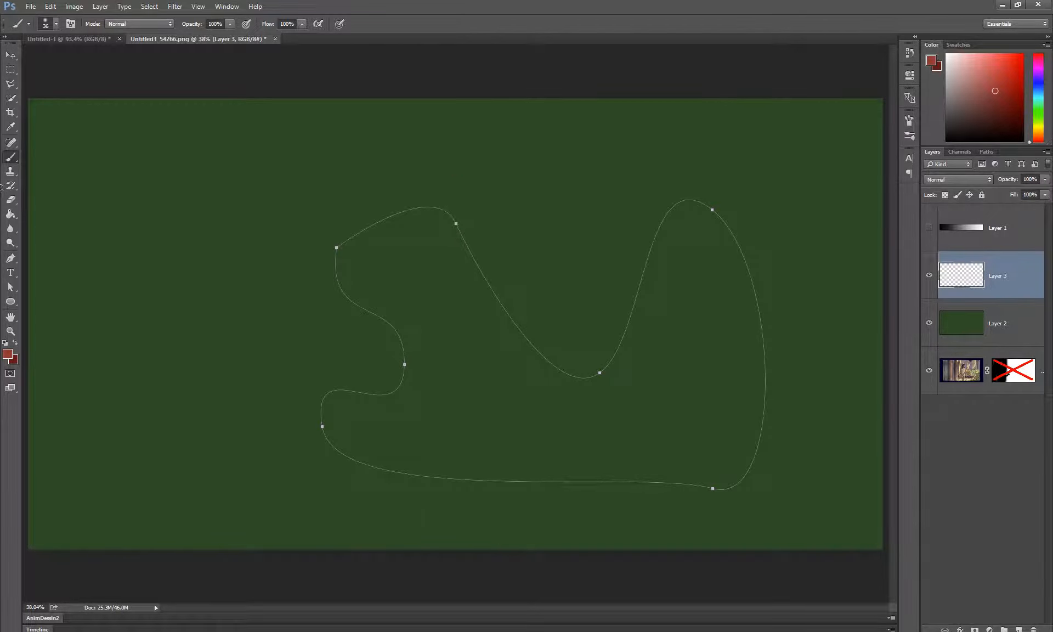
# Step: Stroke the closed path on Layer 3 with the Brush tool in the red foreground color
pyautogui.click(12, 260)
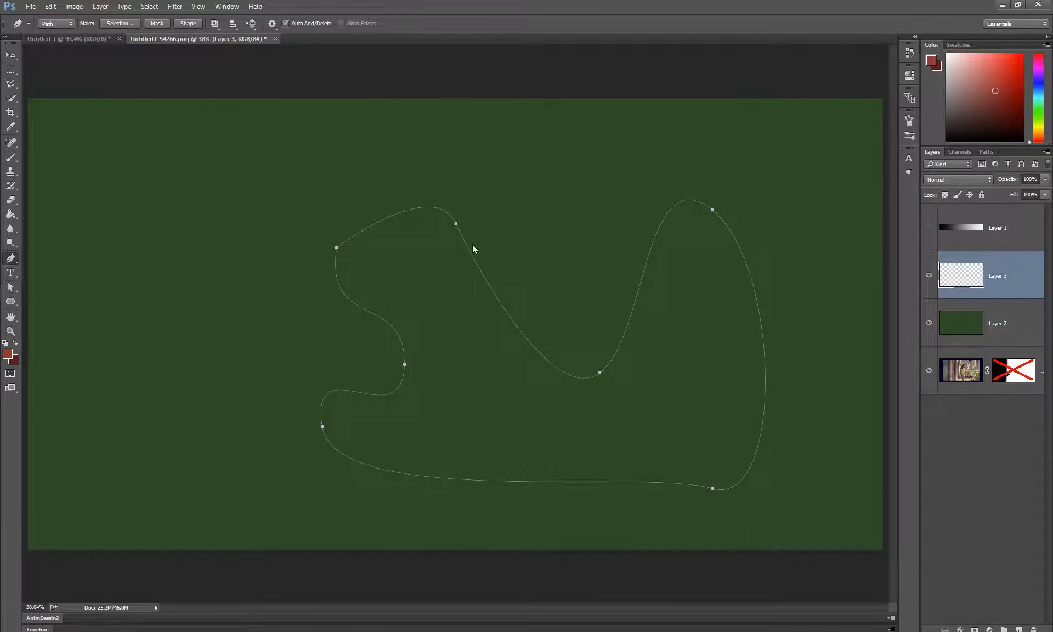
pyautogui.rightClick(486, 202)
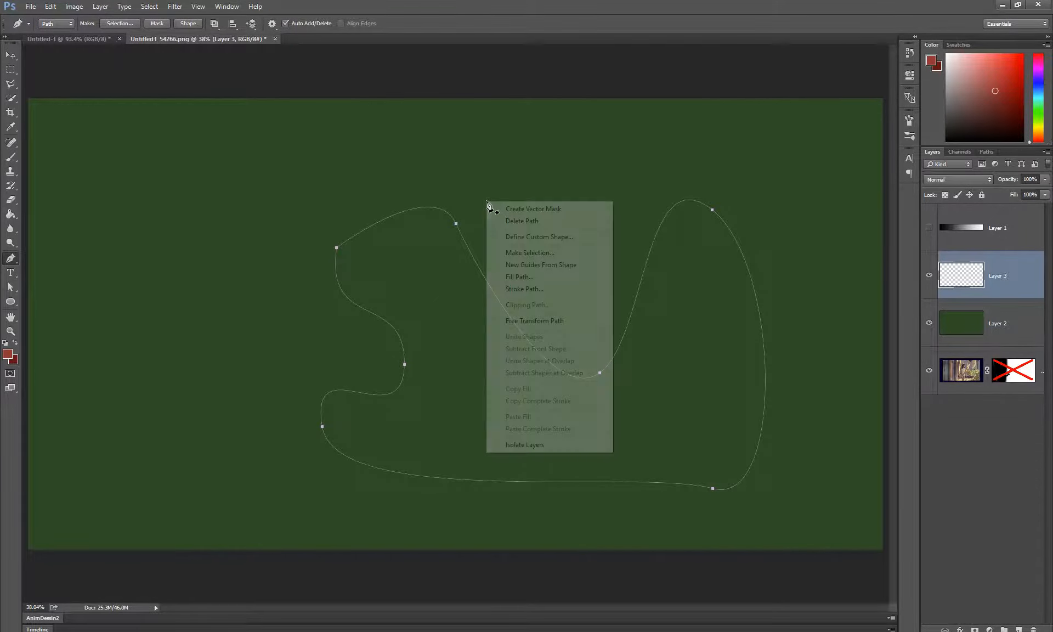
pyautogui.click(523, 289)
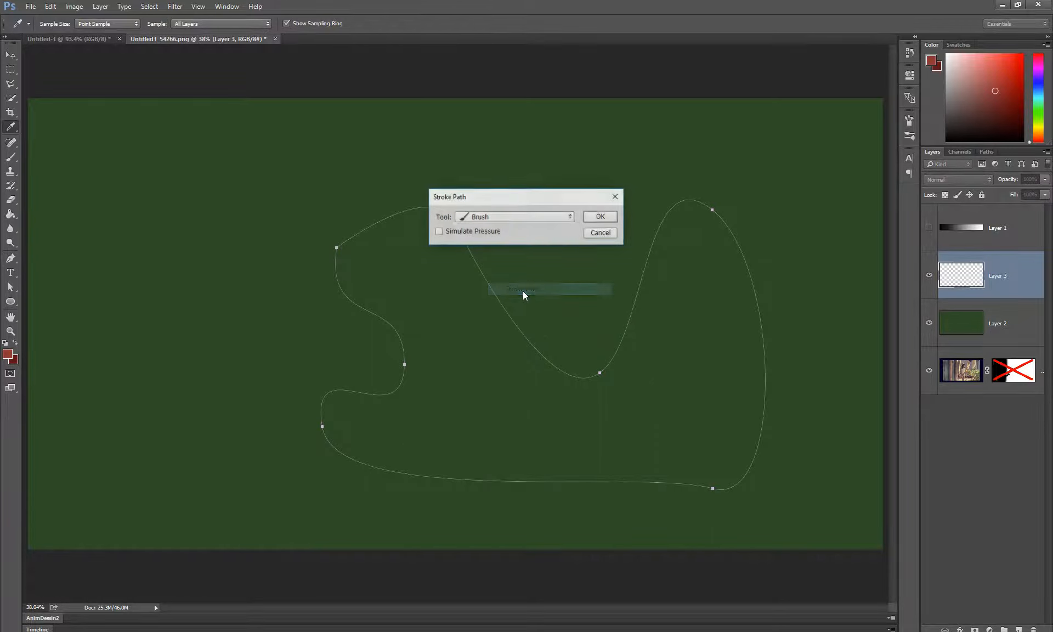
pyautogui.click(525, 216)
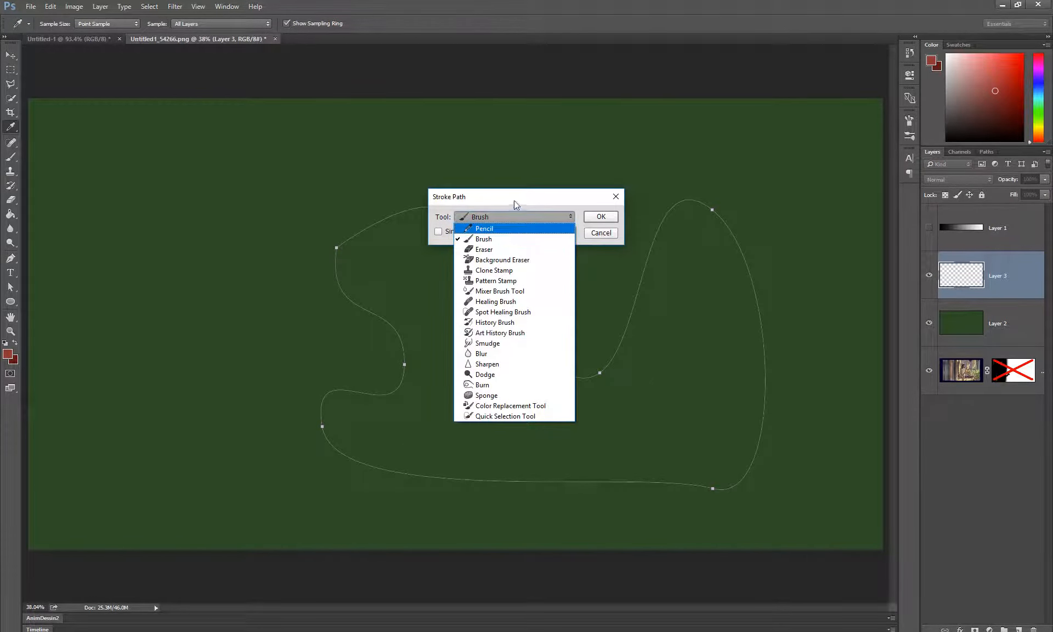
pyautogui.click(514, 199)
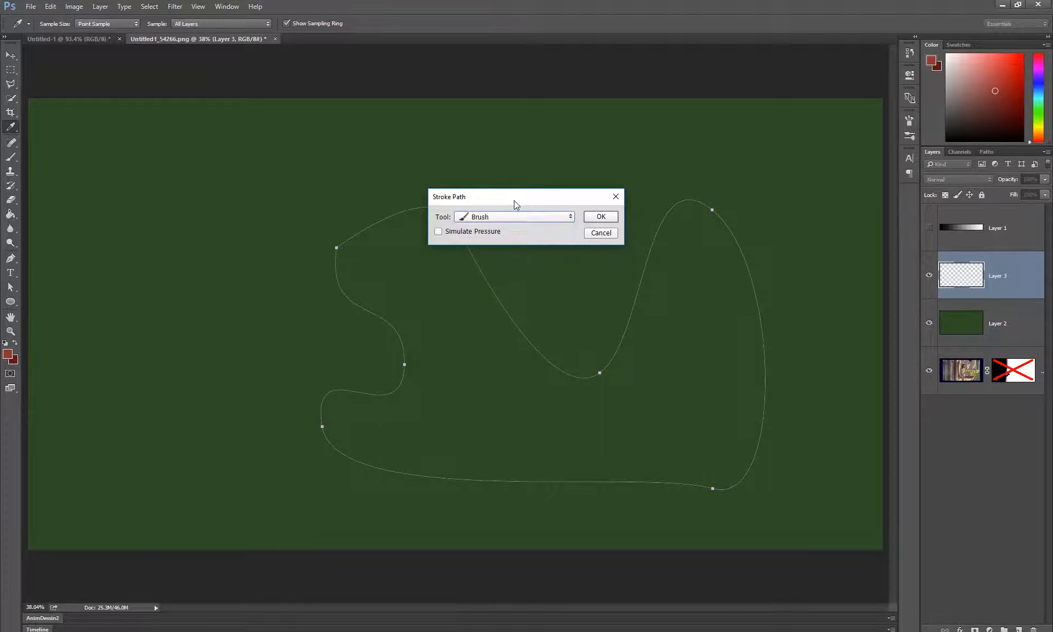
pyautogui.click(598, 218)
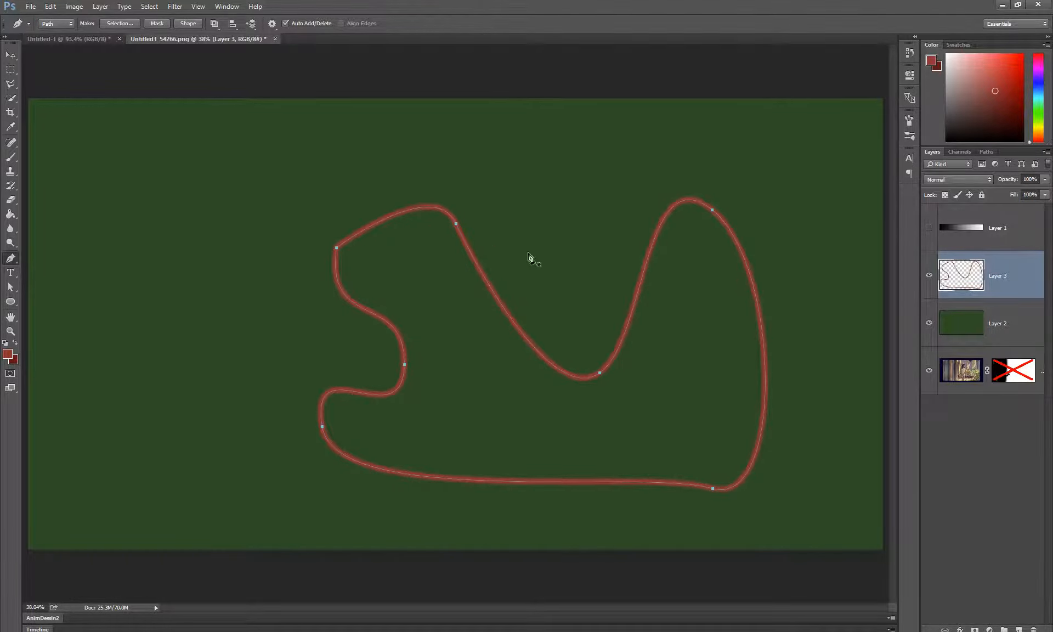
pyautogui.scroll(2, 519, 287)
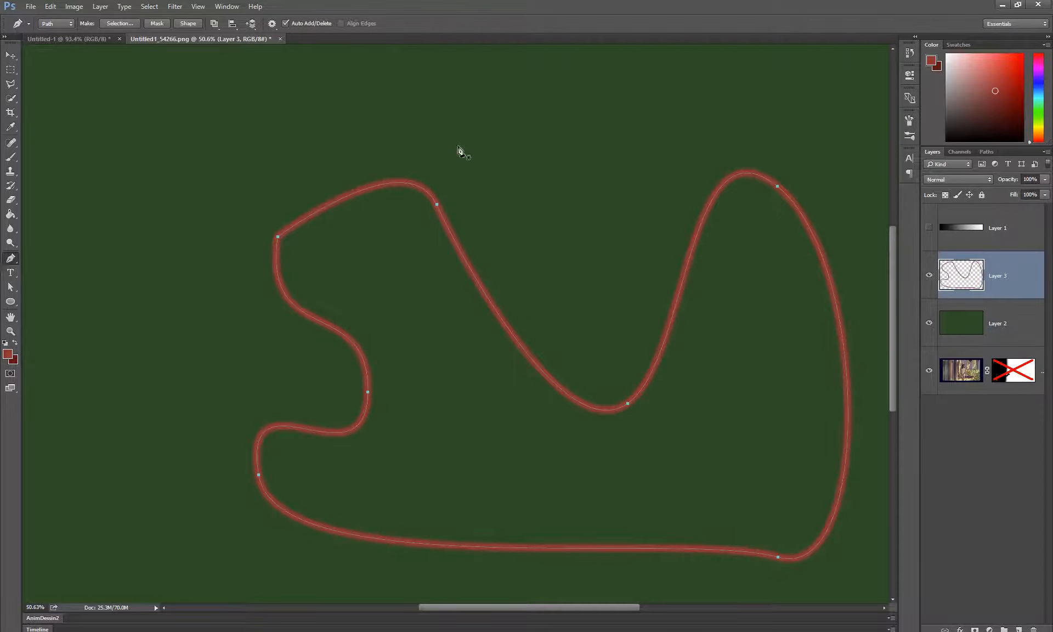
# Step: Undo the brush stroke and fill the closed path on Layer 3 with the foreground color in Normal mode at 100% opacity
pyautogui.hotkey('ctrl', 'z')
pyautogui.rightClick(425, 230)
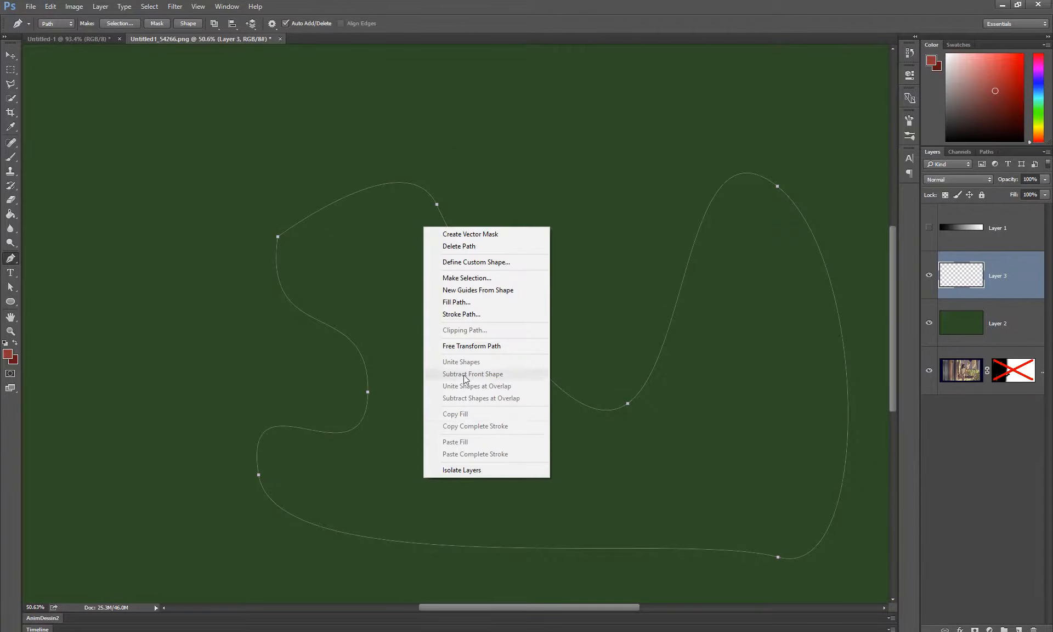
pyautogui.click(455, 302)
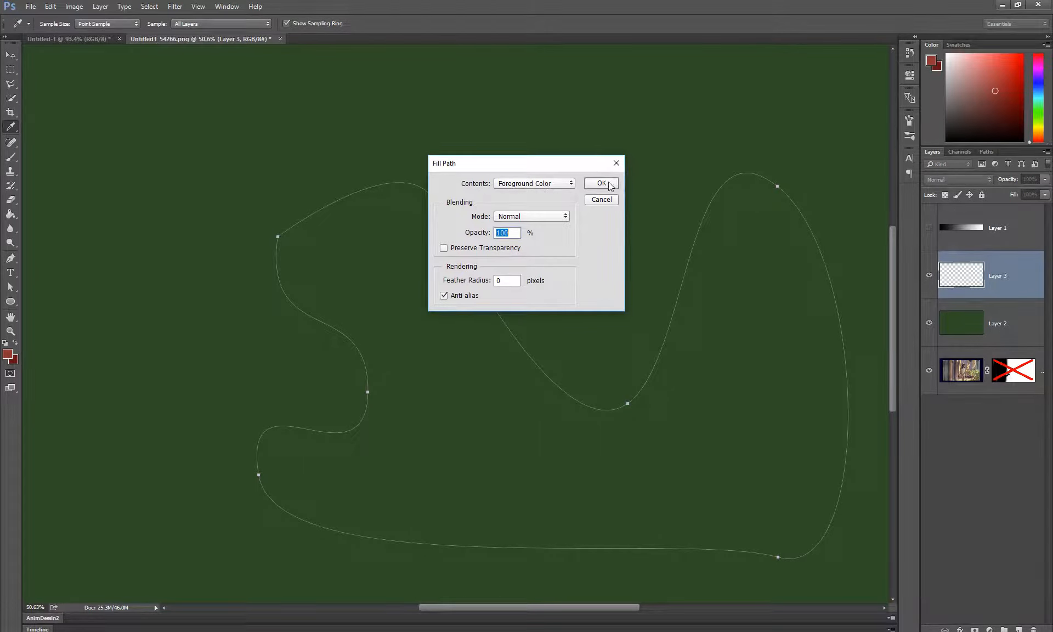
pyautogui.click(550, 217)
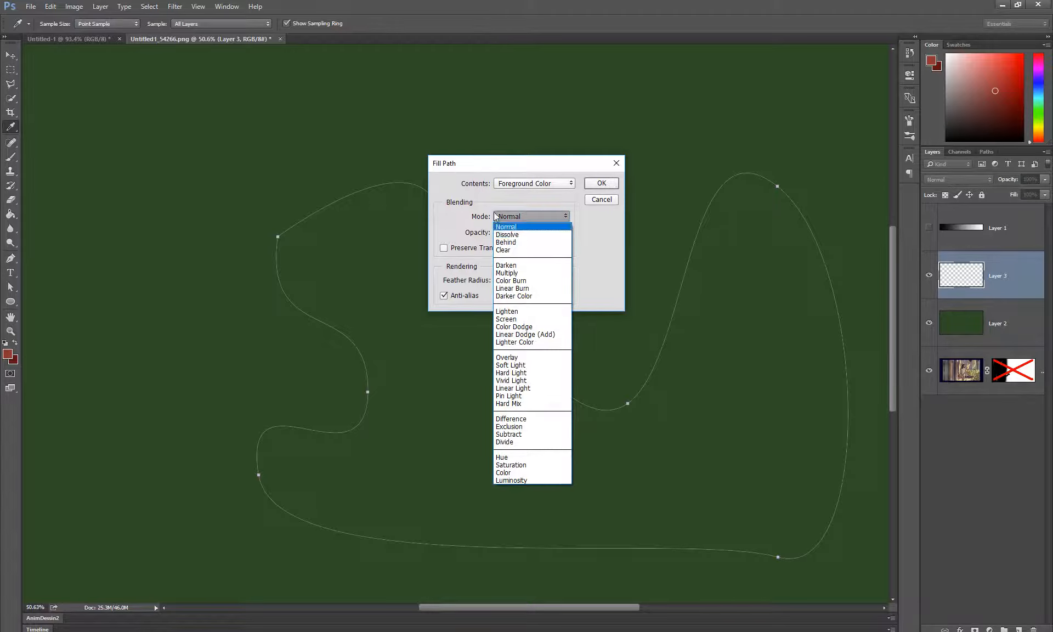
pyautogui.click(584, 251)
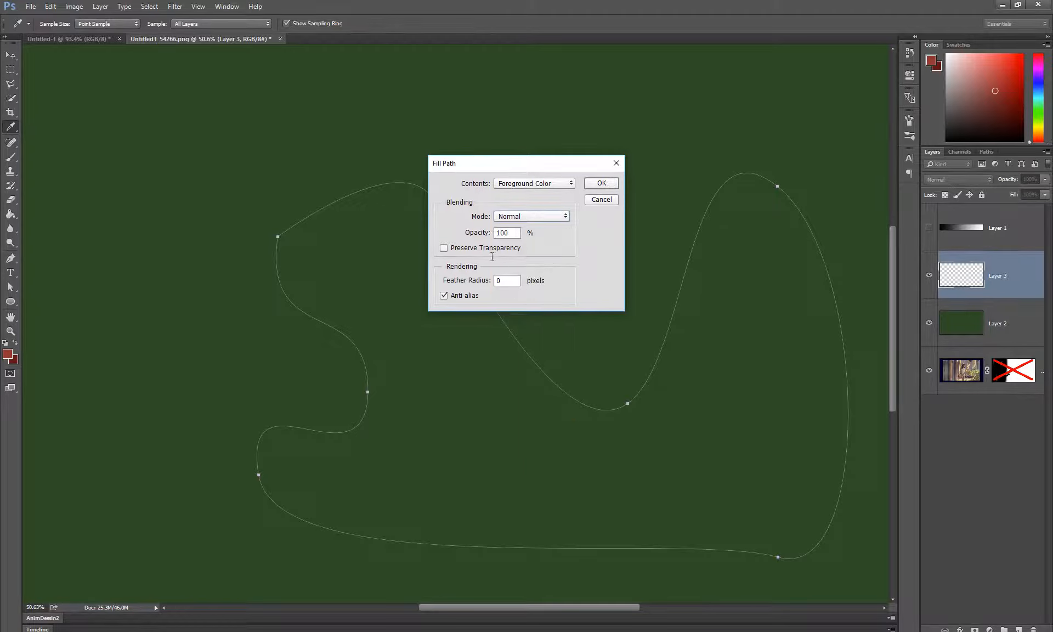
pyautogui.click(600, 183)
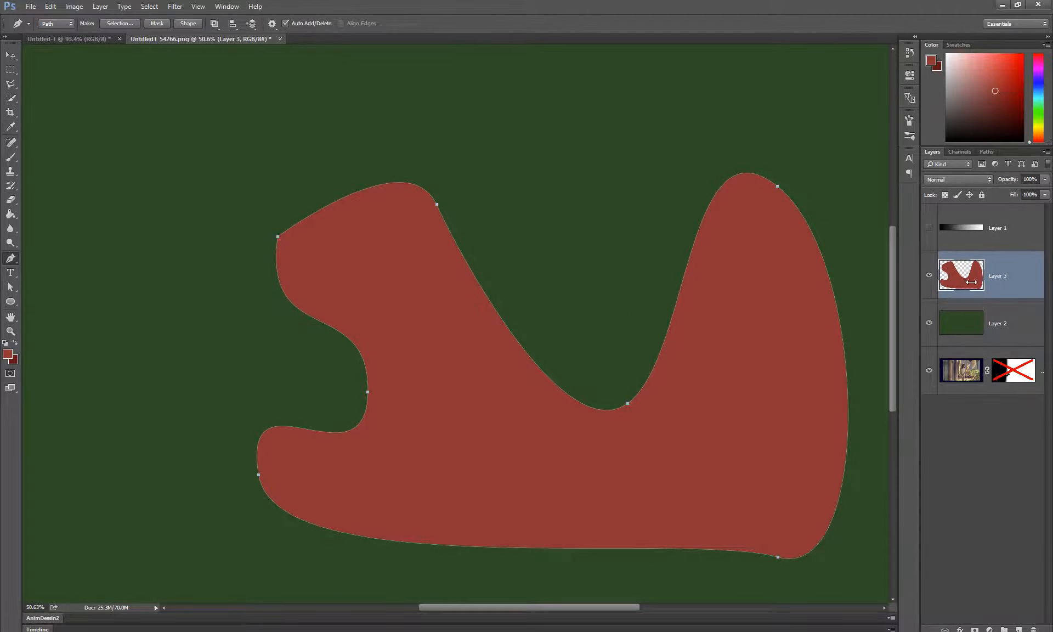
# Step: Toggle the work path's selection to view the filled shape with and without its outline, leaving the path deselected
pyautogui.press('v')
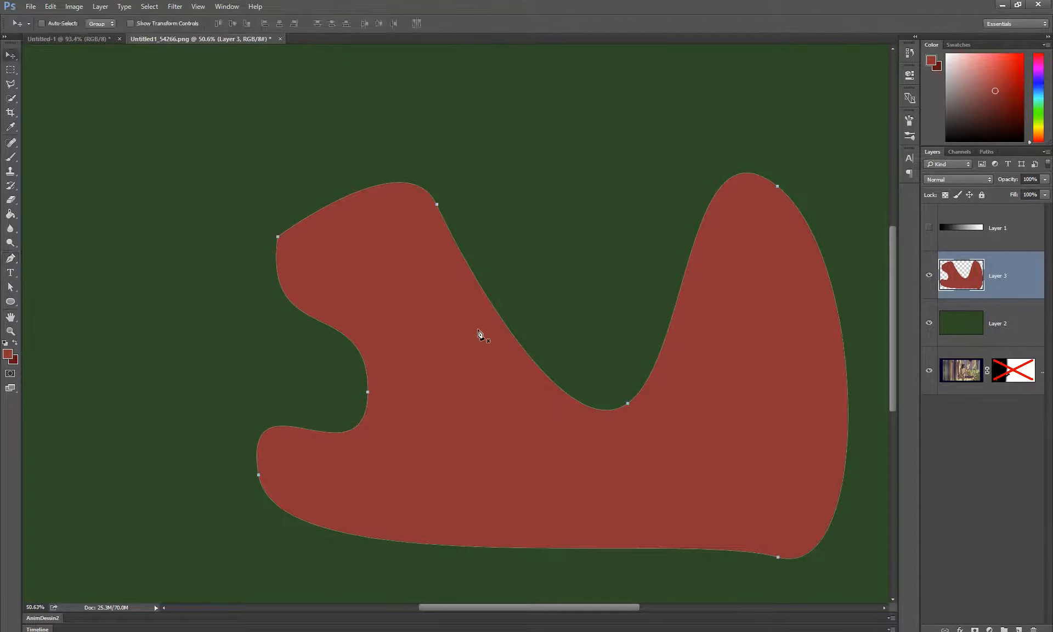
pyautogui.click(986, 151)
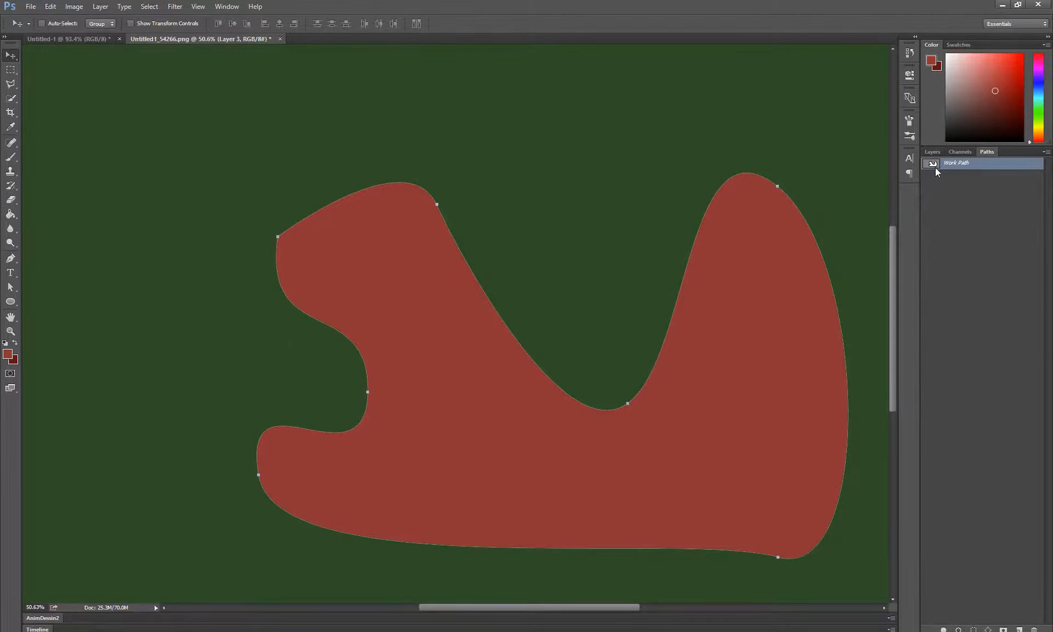
pyautogui.click(966, 192)
pyautogui.click(932, 153)
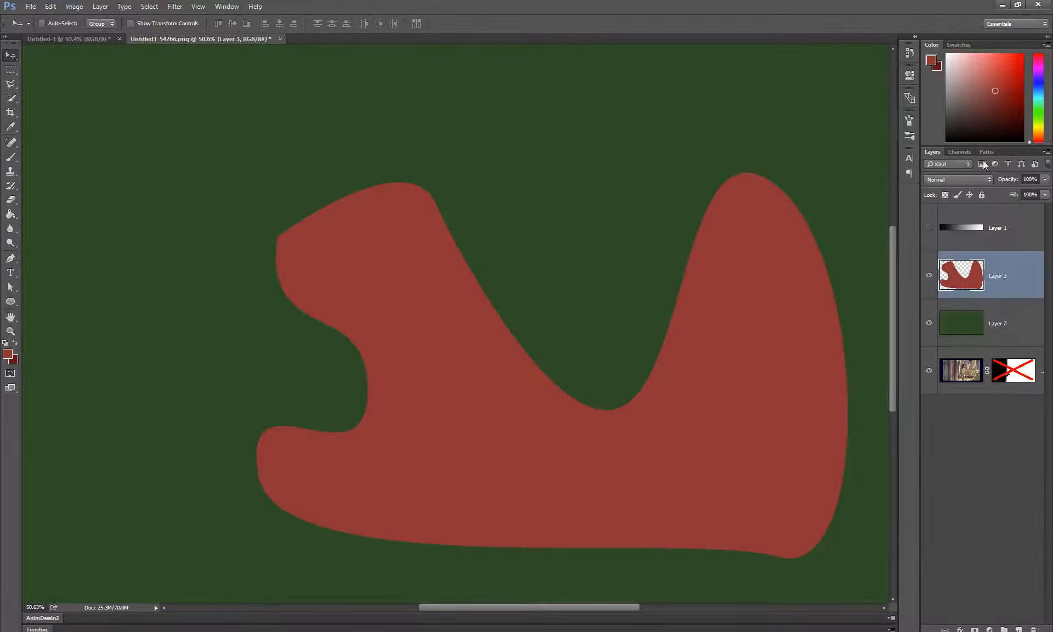
pyautogui.click(986, 152)
pyautogui.click(962, 164)
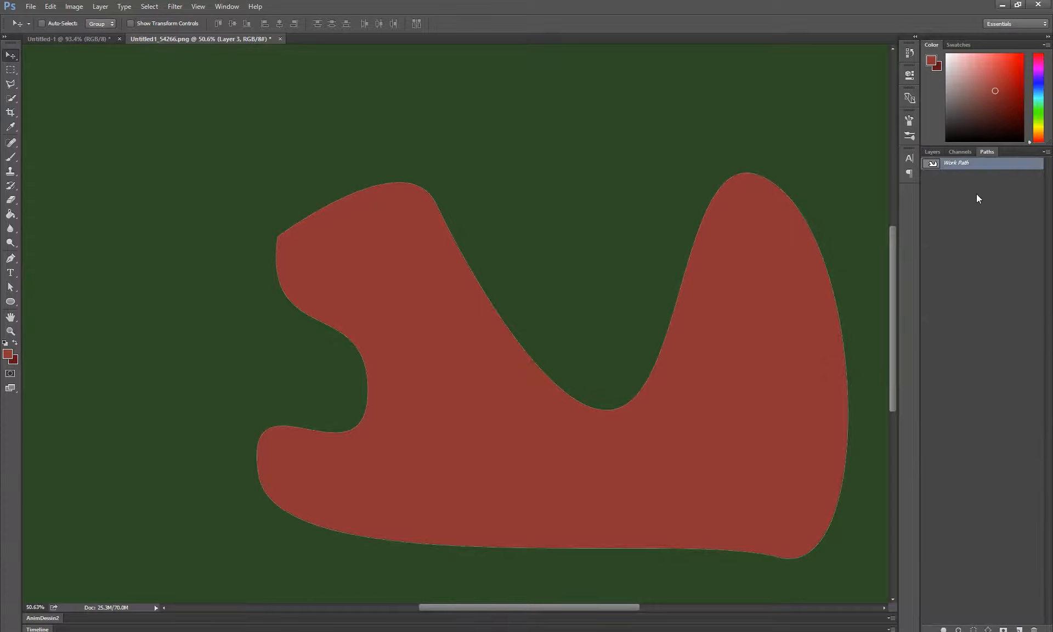
pyautogui.click(975, 194)
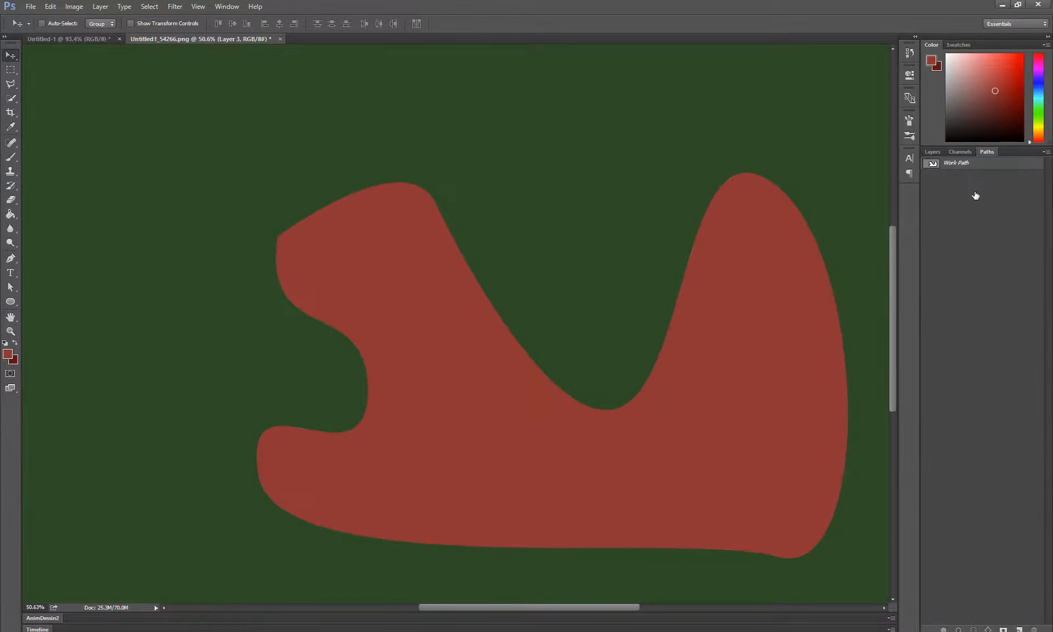
pyautogui.click(932, 151)
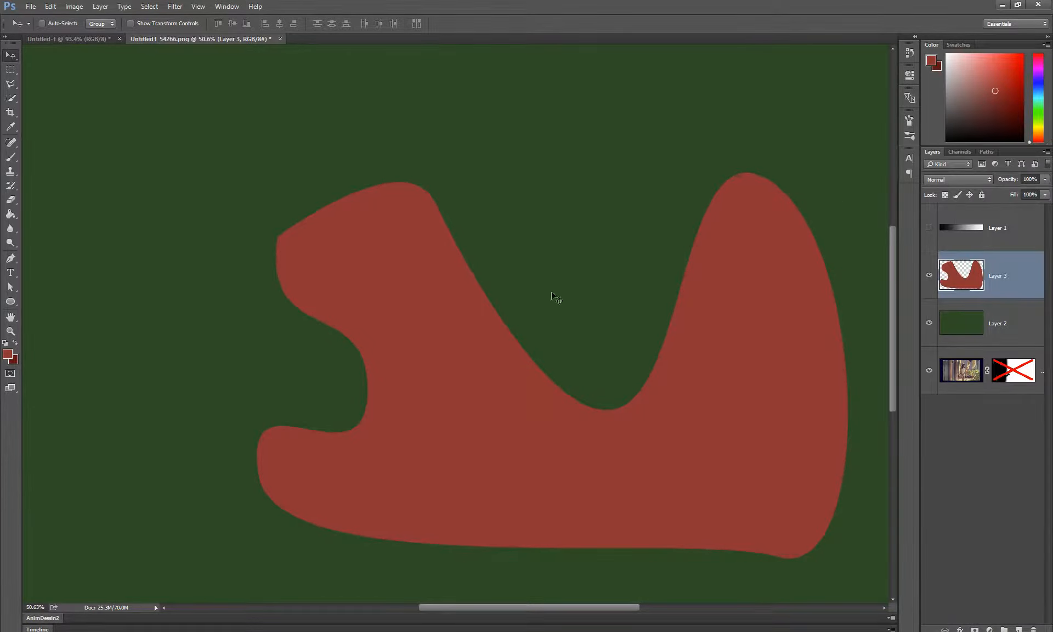
# Step: Try moving the filled shape, and step back through the history to the empty Layer 3 with the closed path active
pyautogui.moveTo(745, 371); pyautogui.dragTo(666, 356)
pyautogui.moveTo(665, 352); pyautogui.dragTo(665, 352)
pyautogui.hotkey('ctrl', 'alt', 'z')
pyautogui.hotkey('ctrl', 'alt', 'z')
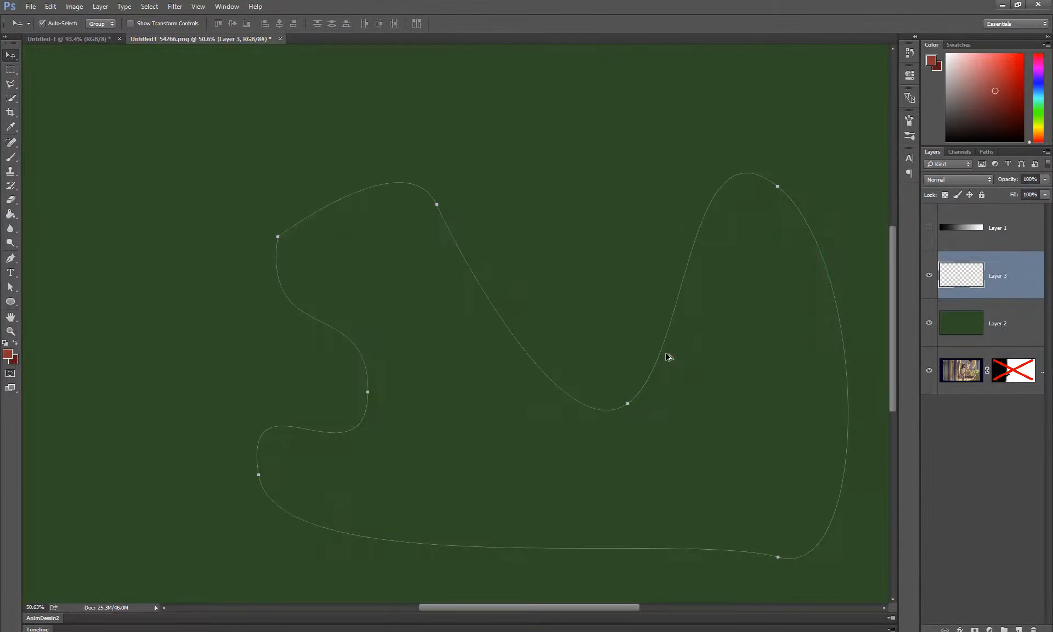
pyautogui.hotkey('ctrl', 'alt', 'z')
pyautogui.hotkey('ctrl', 'alt', 'z')
pyautogui.hotkey('ctrl', 'alt', 'z')
pyautogui.hotkey('ctrl', 'shift', 'z')
pyautogui.hotkey('ctrl', 'shift', 'z')
pyautogui.hotkey('ctrl', 'shift', 'z')
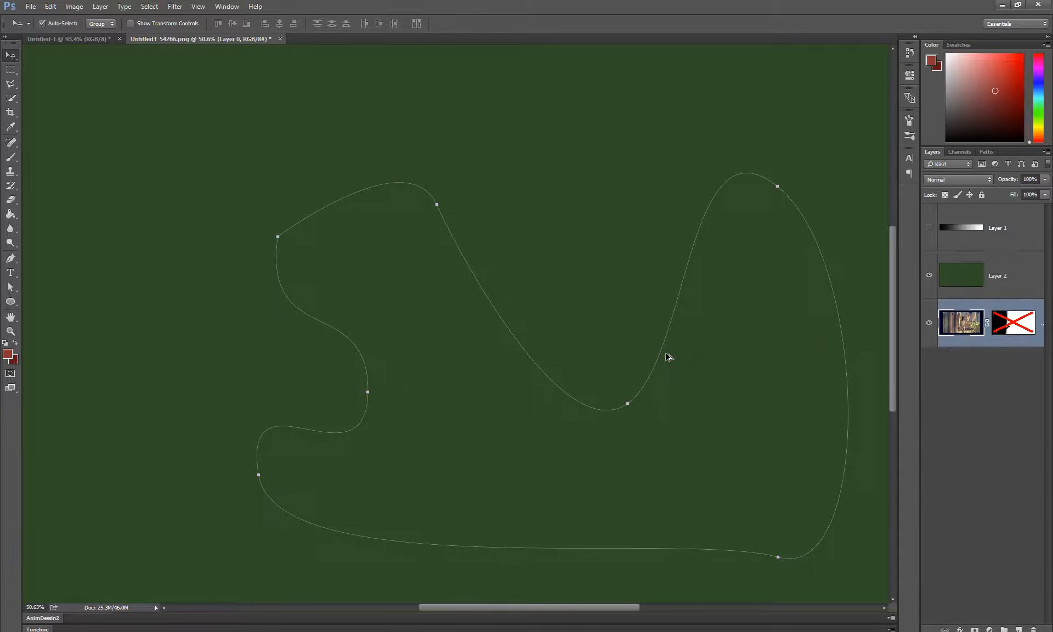
pyautogui.hotkey('ctrl', 'shift', 'z')
pyautogui.hotkey('ctrl', 'shift', 'z')
pyautogui.hotkey('ctrl', 'alt', 'z')
pyautogui.hotkey('ctrl', 'alt', 'z')
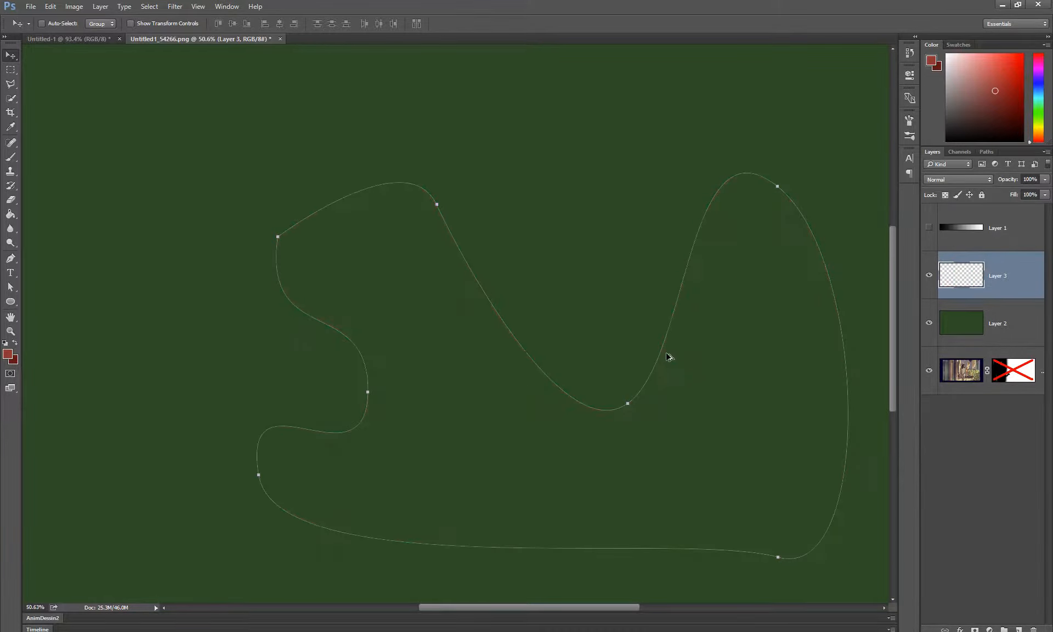
# Step: Delete the work path and return to the layer list
pyautogui.click(984, 151)
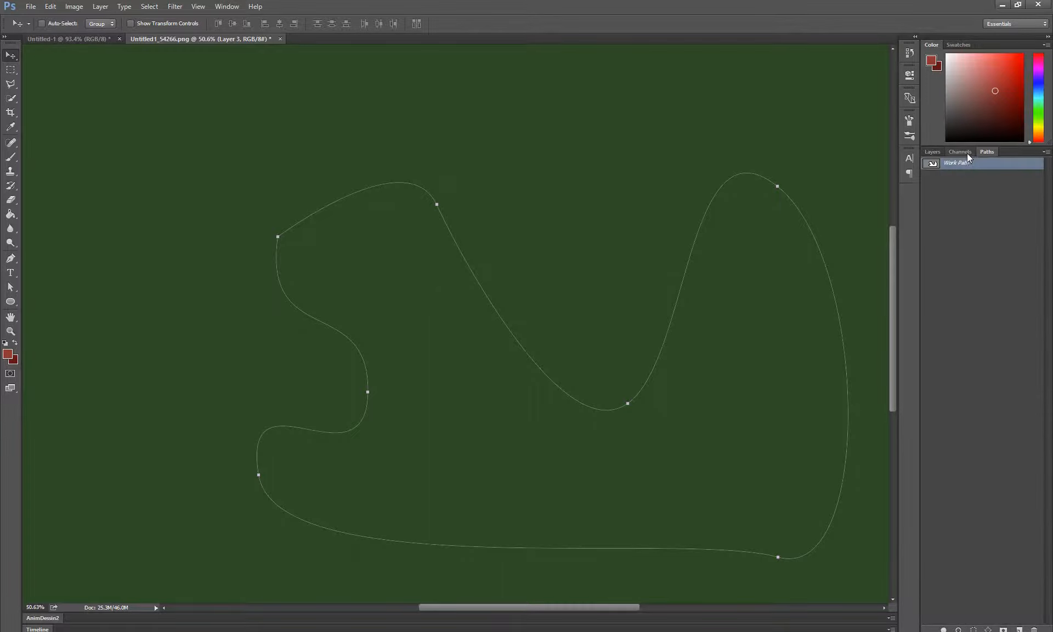
pyautogui.click(1034, 629)
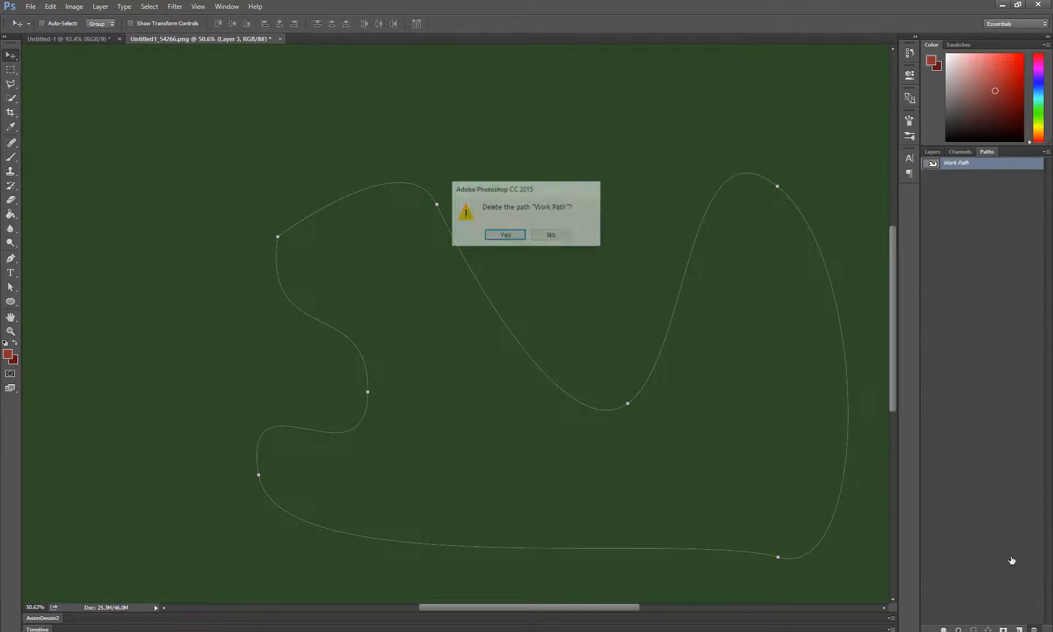
pyautogui.click(496, 236)
pyautogui.click(932, 151)
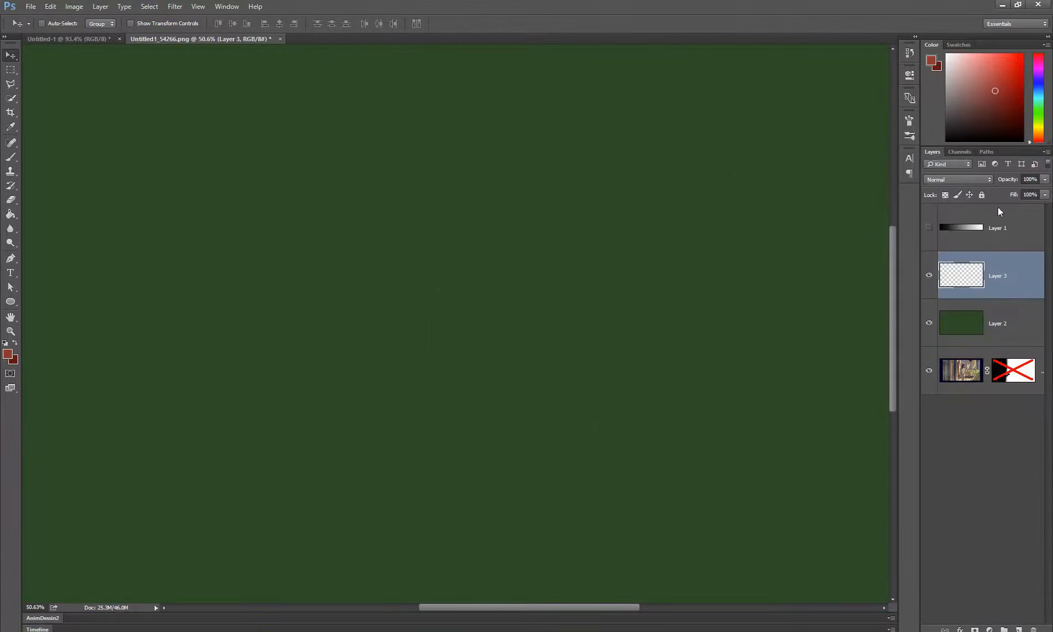
# Step: Set the Pen tool to Shape mode with no fill and a solid black stroke of 7.84 pt
pyautogui.click(10, 259)
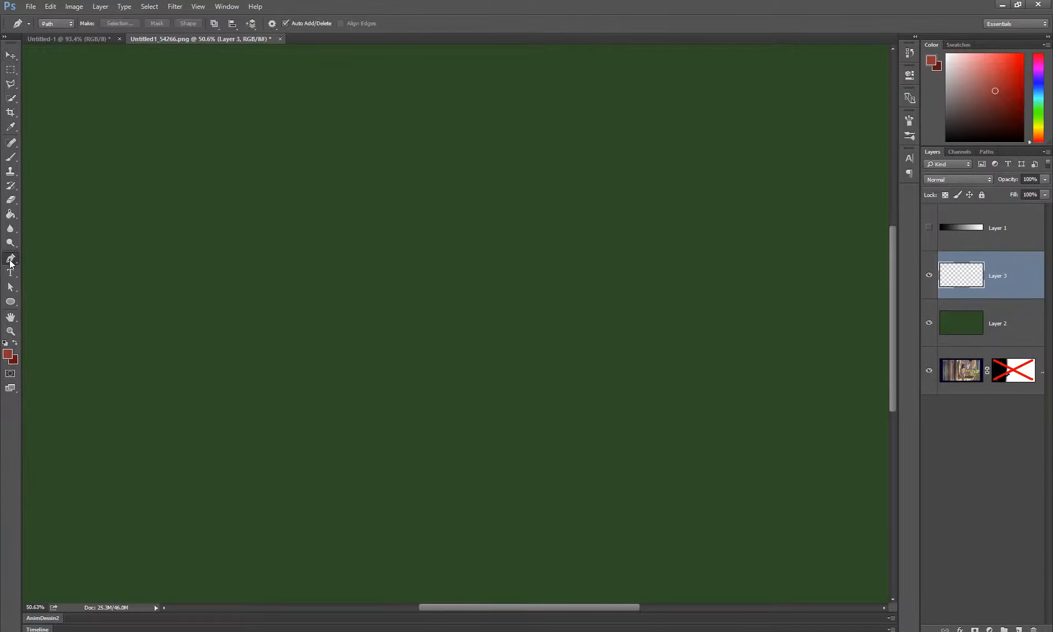
pyautogui.click(57, 24)
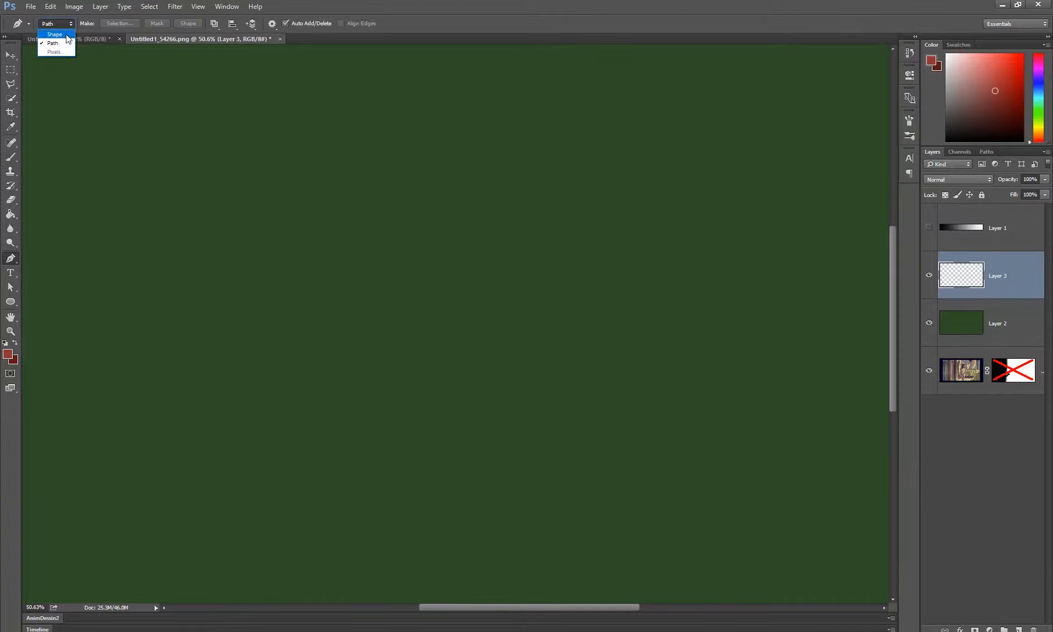
pyautogui.click(66, 35)
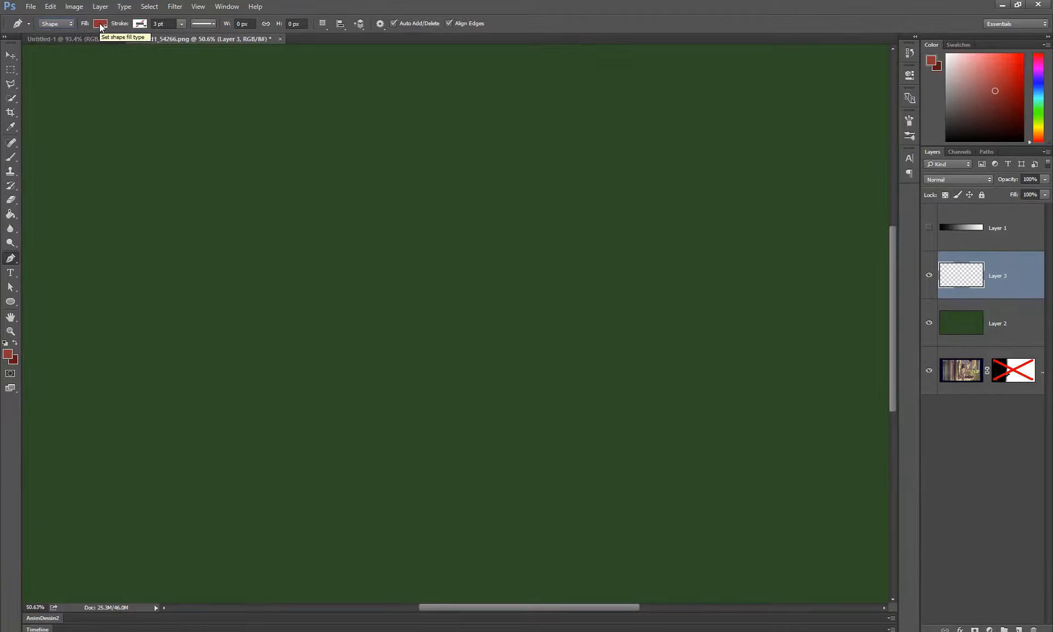
pyautogui.click(100, 23)
pyautogui.click(54, 46)
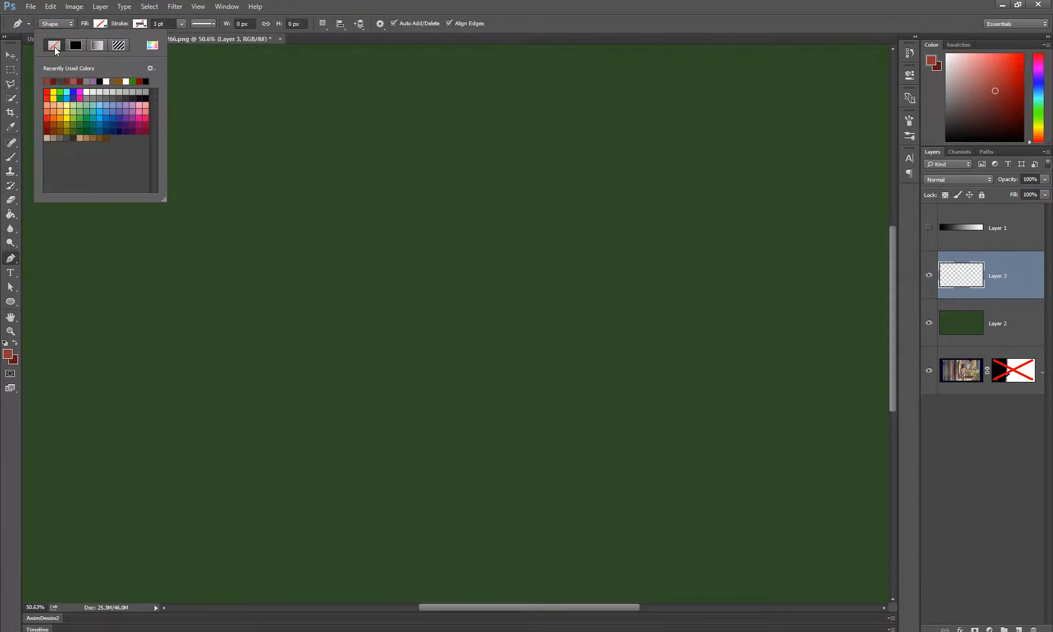
pyautogui.click(142, 24)
pyautogui.click(115, 46)
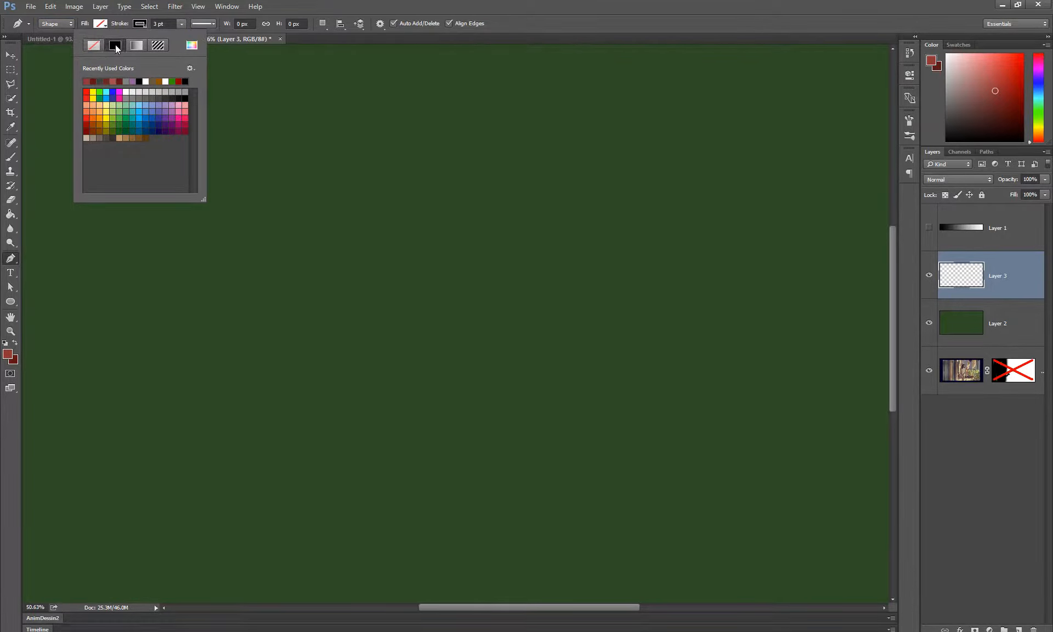
pyautogui.click(181, 24)
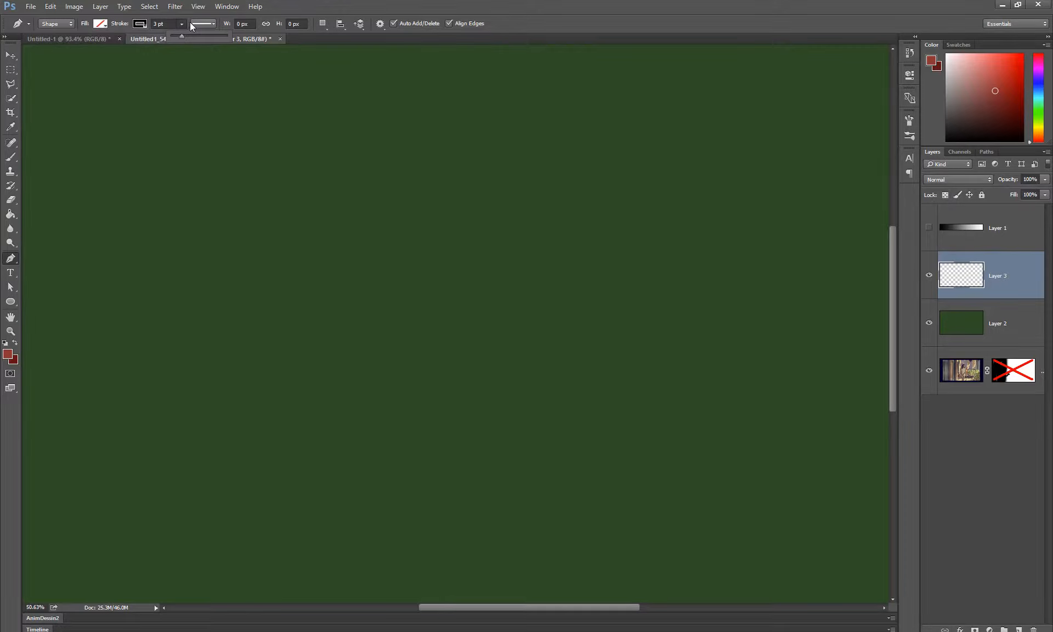
pyautogui.moveTo(187, 37); pyautogui.dragTo(186, 36)
pyautogui.click(460, 225)
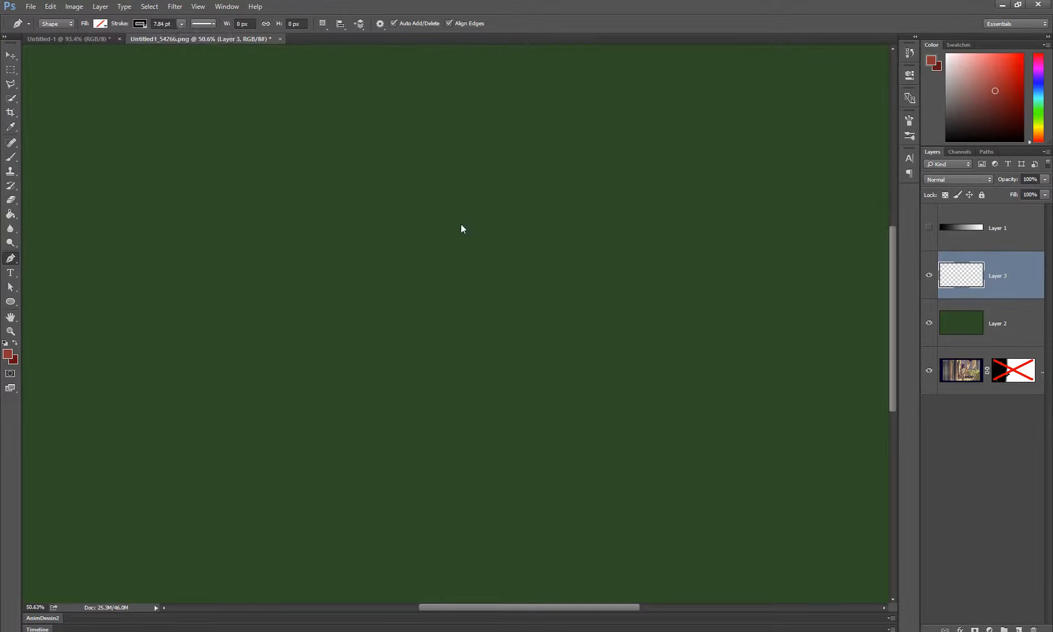
# Step: Draw an open wavy shape with four anchor points across the canvas, about 1965 px wide and 473 px high
pyautogui.click(203, 304)
pyautogui.moveTo(364, 215)
pyautogui.mouseDown()
pyautogui.moveTo(388, 249)
pyautogui.moveTo(458, 292)
pyautogui.moveTo(467, 277)
pyautogui.mouseUp()
pyautogui.moveTo(593, 305)
pyautogui.mouseDown()
pyautogui.moveTo(618, 238)
pyautogui.moveTo(665, 235)
pyautogui.mouseUp()
pyautogui.moveTo(749, 279); pyautogui.dragTo(778, 386)
pyautogui.scroll(3, 428, 276)
pyautogui.scroll(-1, 477, 322)
# Step: Adjust the curve's stroke options, centering the stroke on the path and choosing its cap and corner styles
pyautogui.click(204, 24)
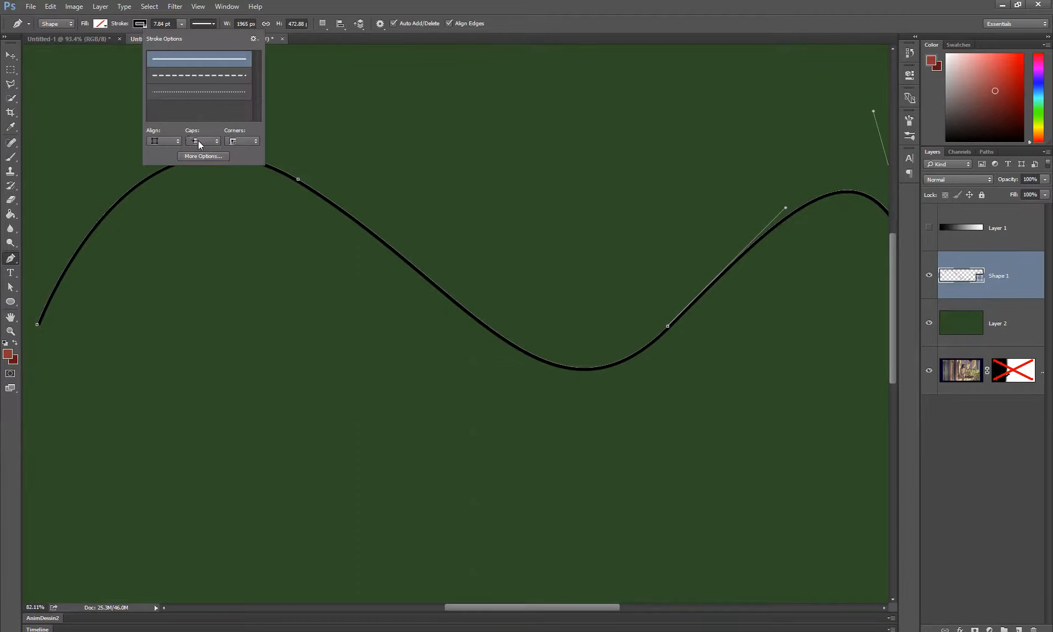
pyautogui.click(162, 141)
pyautogui.click(162, 171)
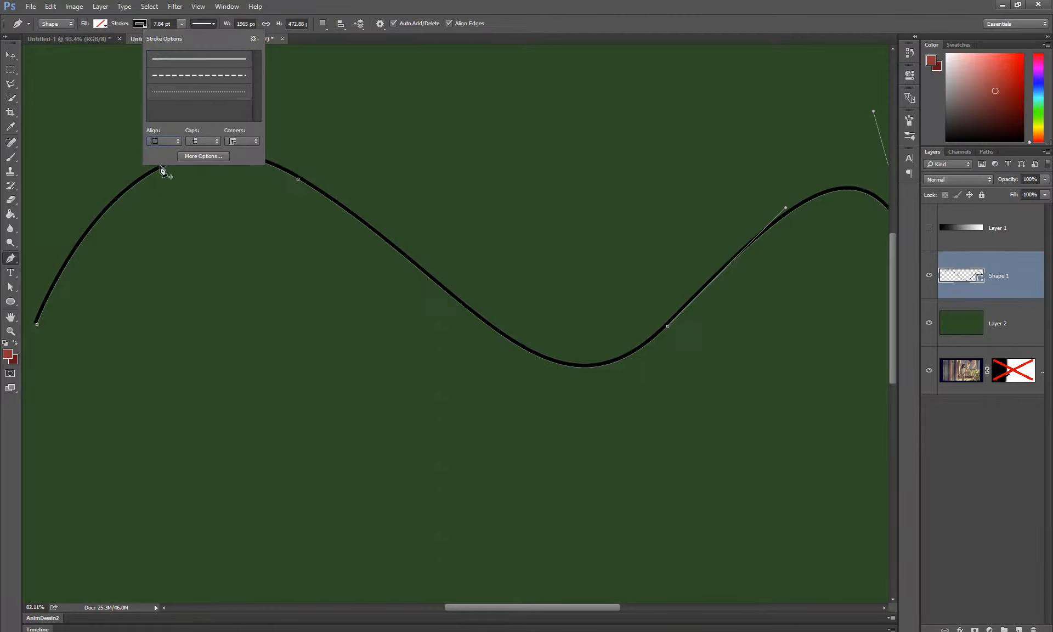
pyautogui.click(162, 142)
pyautogui.click(162, 166)
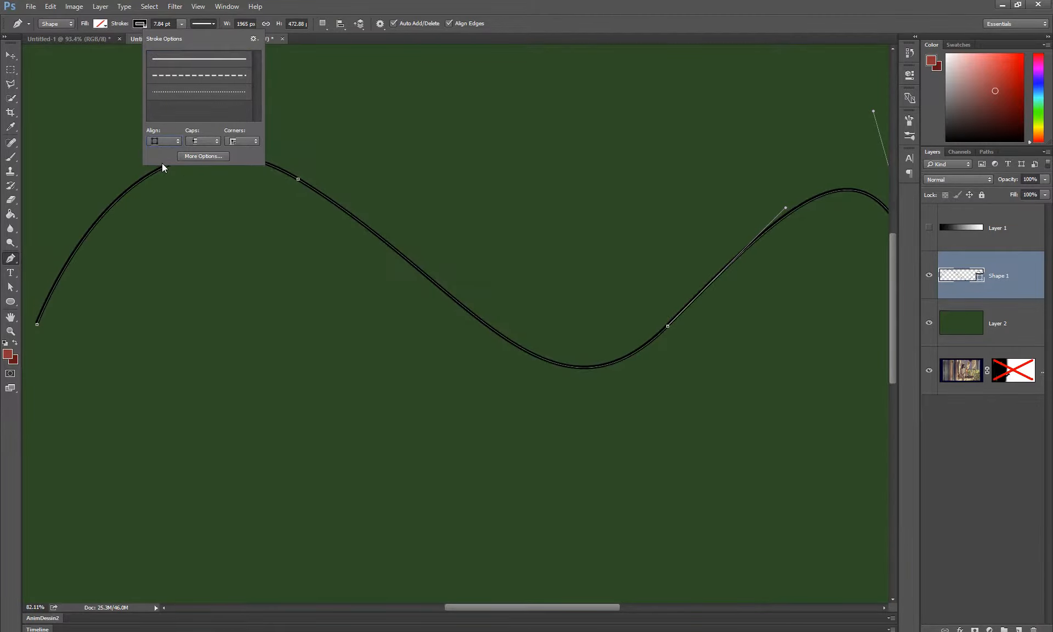
pyautogui.click(203, 141)
pyautogui.click(202, 160)
pyautogui.click(241, 141)
pyautogui.click(247, 165)
pyautogui.click(225, 176)
# Step: Extend the wavy shape with three curved points looping back below it, and finish it as an open path about 774 px high
pyautogui.scroll(-1, 476, 301)
pyautogui.scroll(-2, 475, 301)
pyautogui.moveTo(578, 450); pyautogui.dragTo(490, 455)
pyautogui.moveTo(309, 380); pyautogui.dragTo(233, 370)
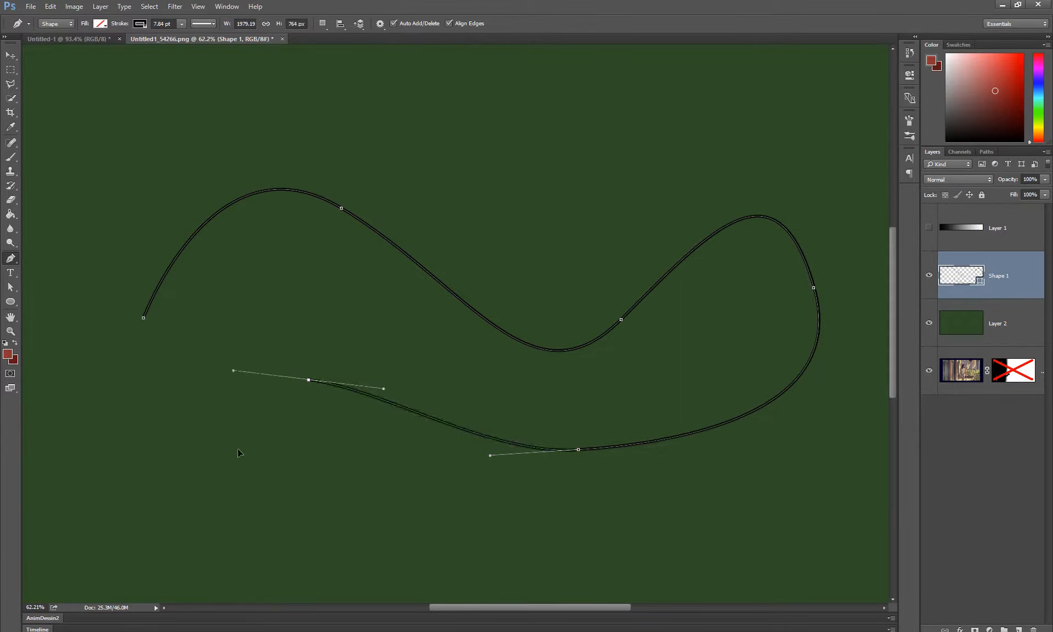
pyautogui.moveTo(239, 453); pyautogui.dragTo(281, 493)
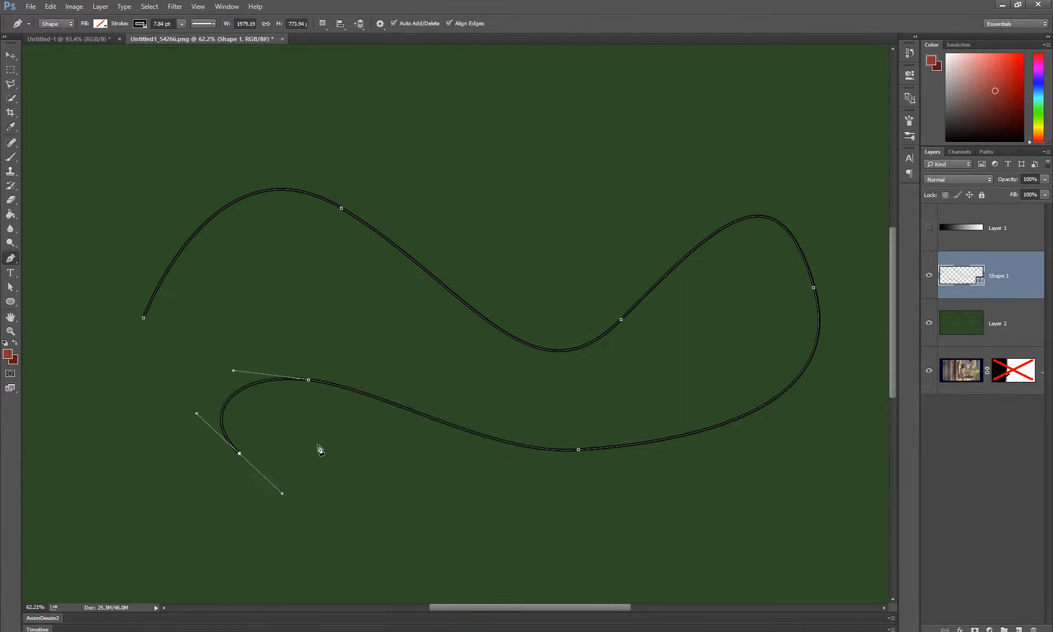
pyautogui.press('Escape')
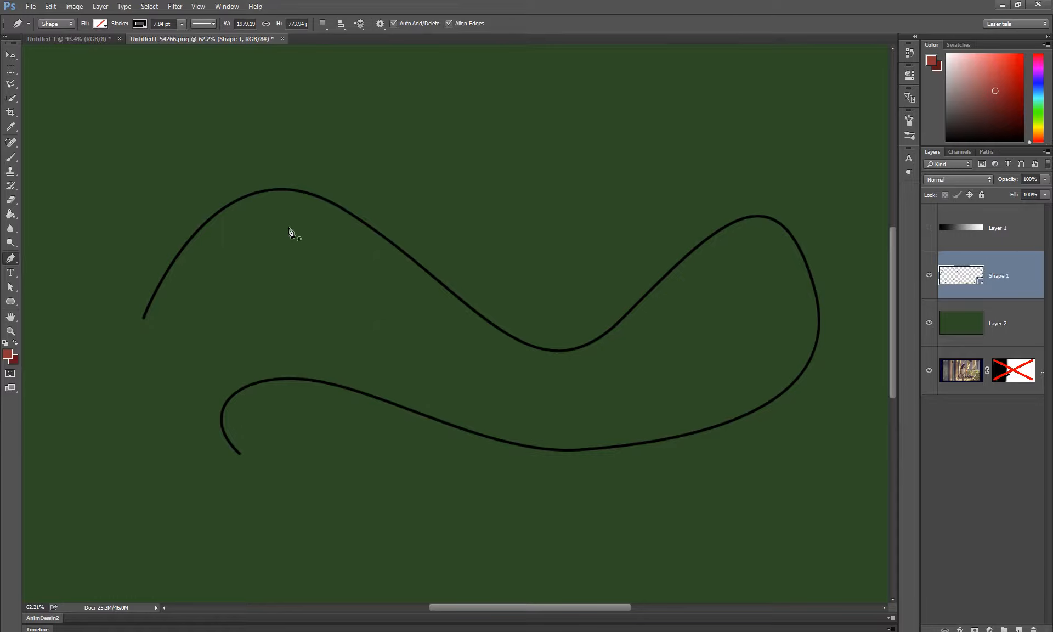
# Step: Select and deselect the Shape 1 path to view the curve with and without its outline, and switch to the Move tool
pyautogui.click(983, 152)
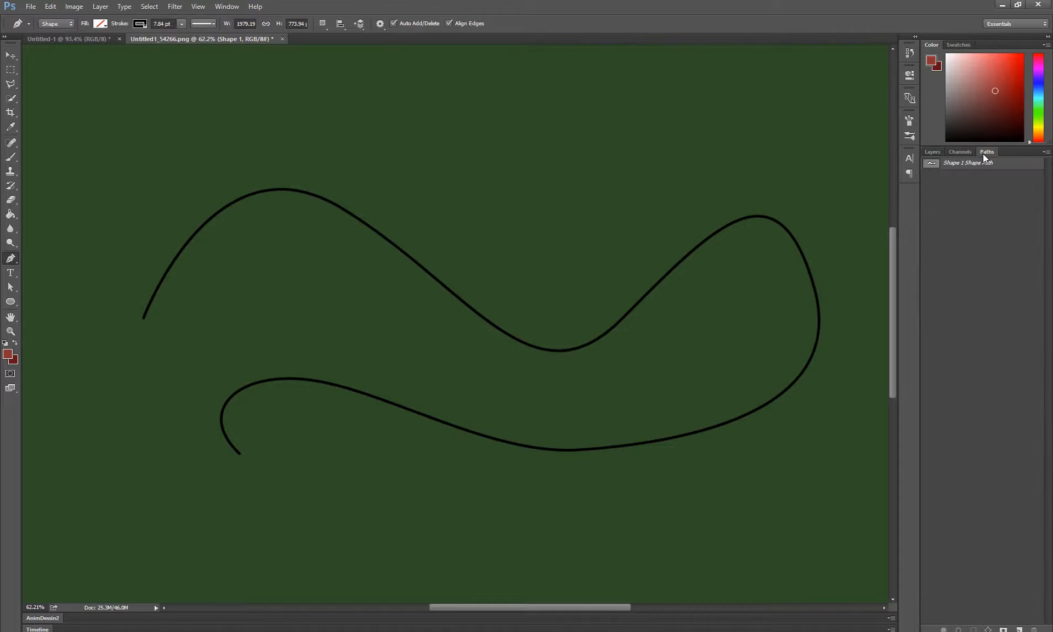
pyautogui.click(951, 164)
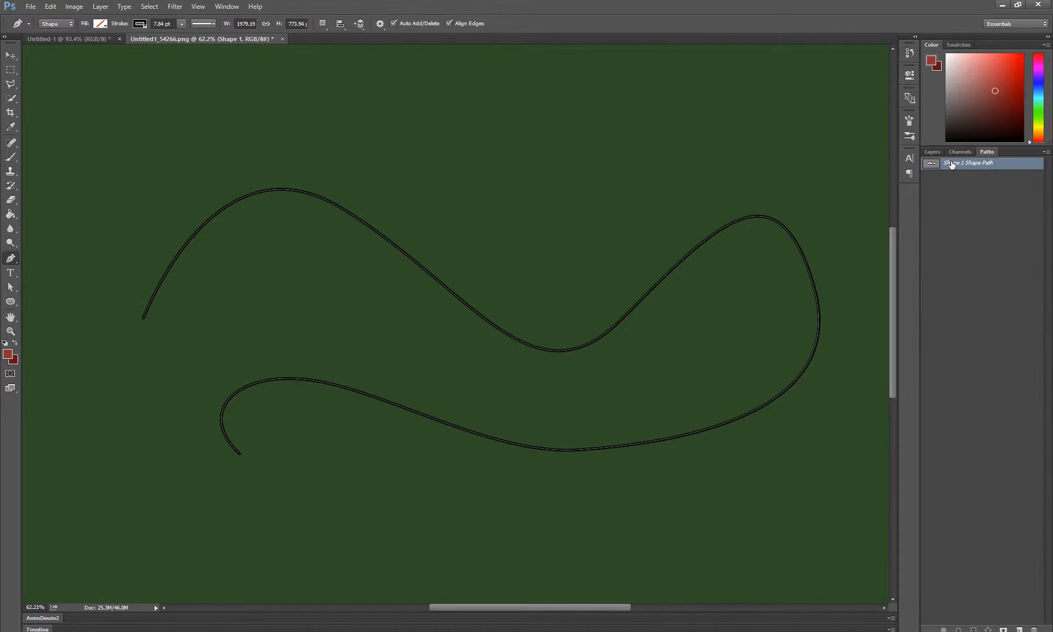
pyautogui.click(937, 153)
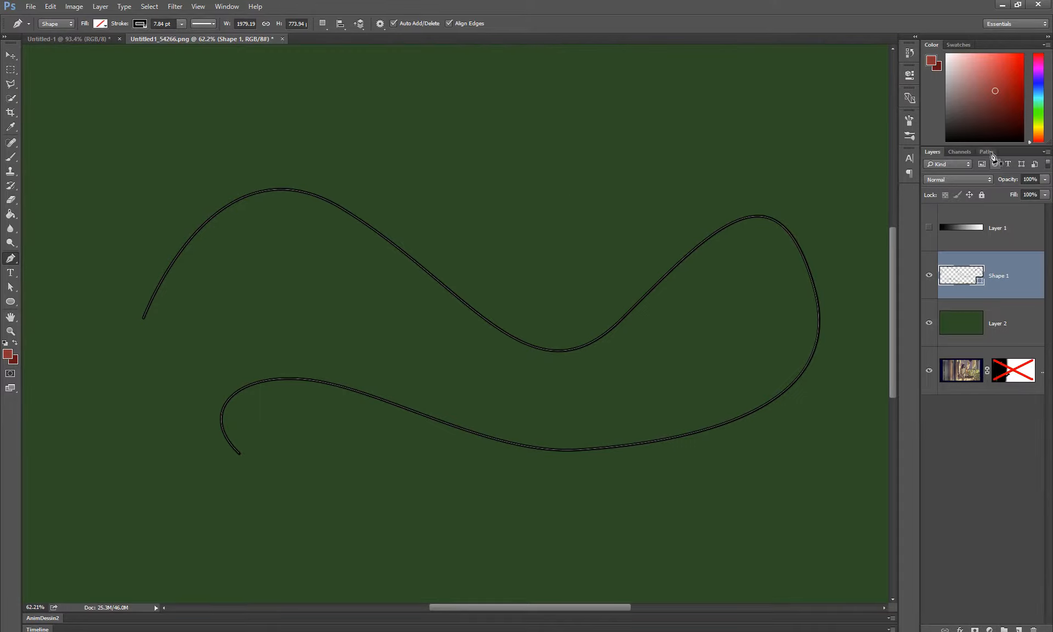
pyautogui.click(987, 152)
pyautogui.click(985, 183)
pyautogui.click(938, 152)
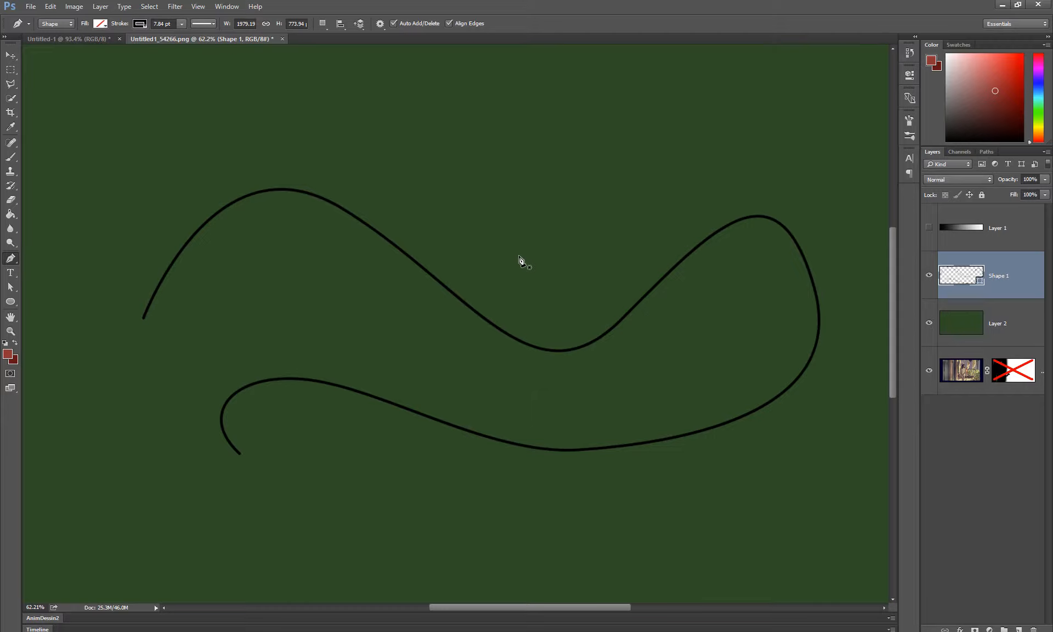
pyautogui.press('v')
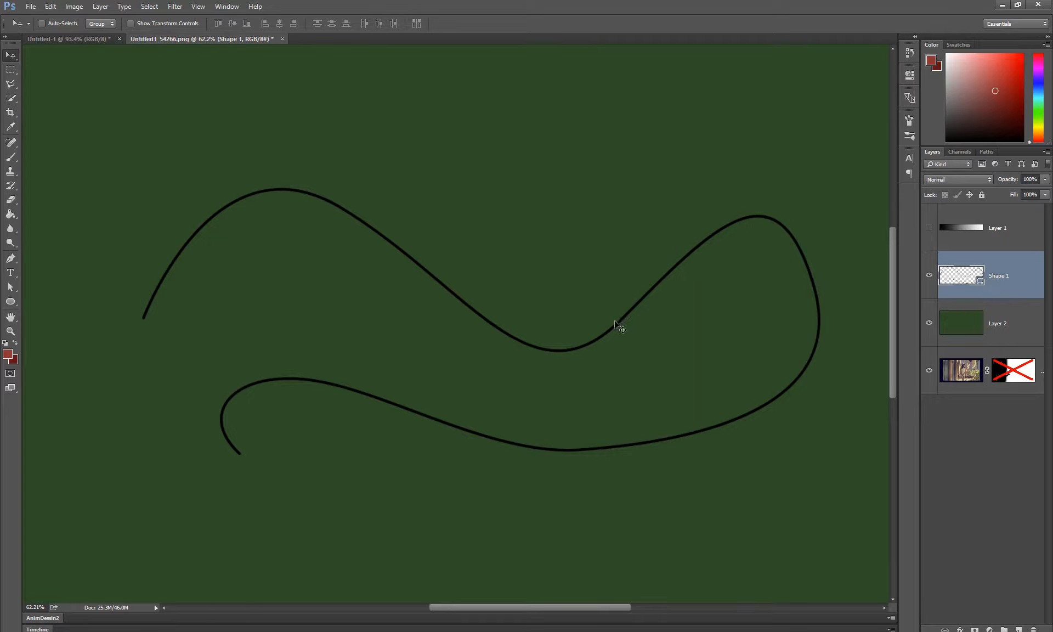
# Step: Merge the Shape 1 layer down into the green Layer 2, and undo the merge
pyautogui.rightClick(1024, 274)
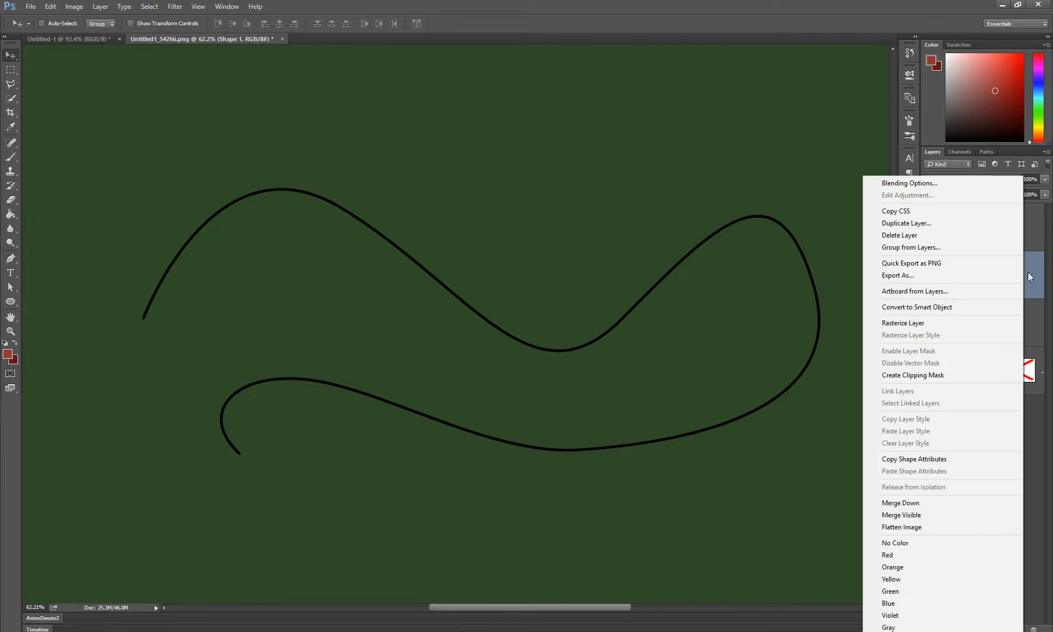
pyautogui.click(1034, 265)
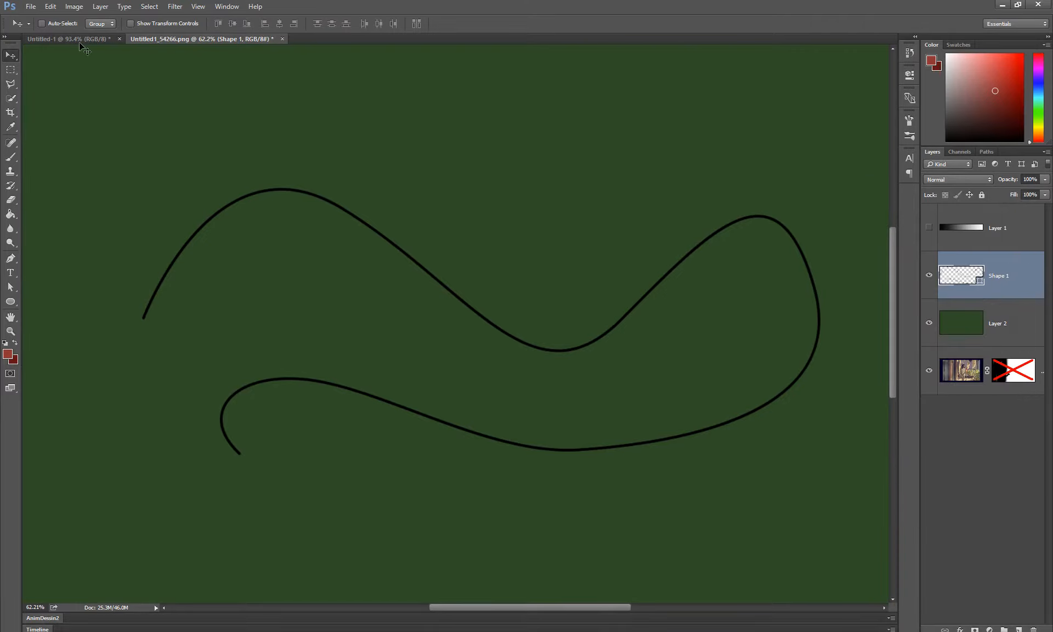
pyautogui.rightClick(1012, 277)
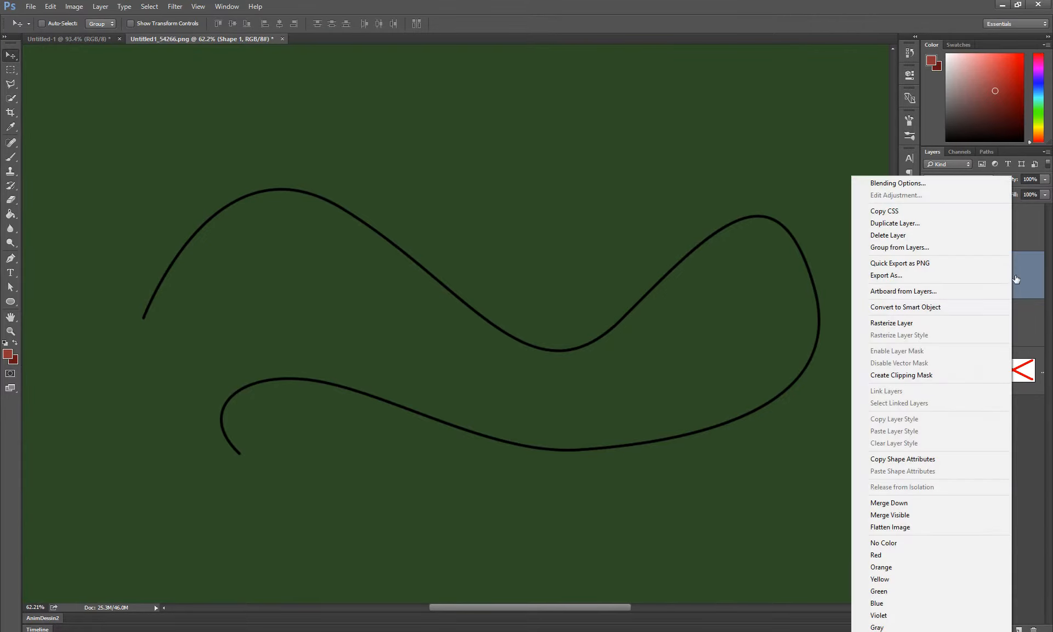
pyautogui.click(1033, 277)
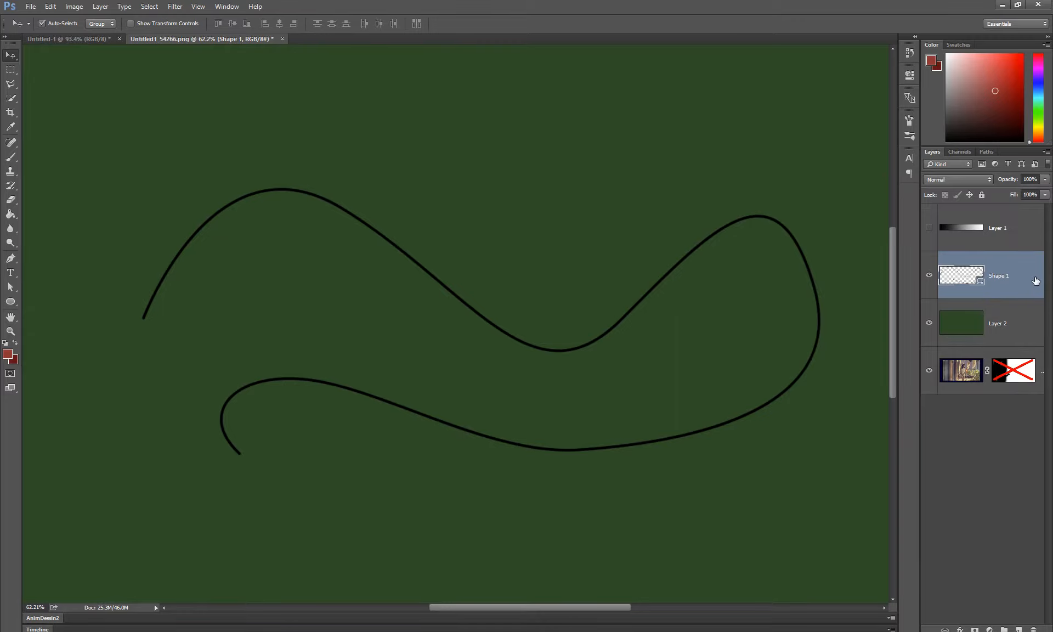
pyautogui.hotkey('ctrl', 'e')
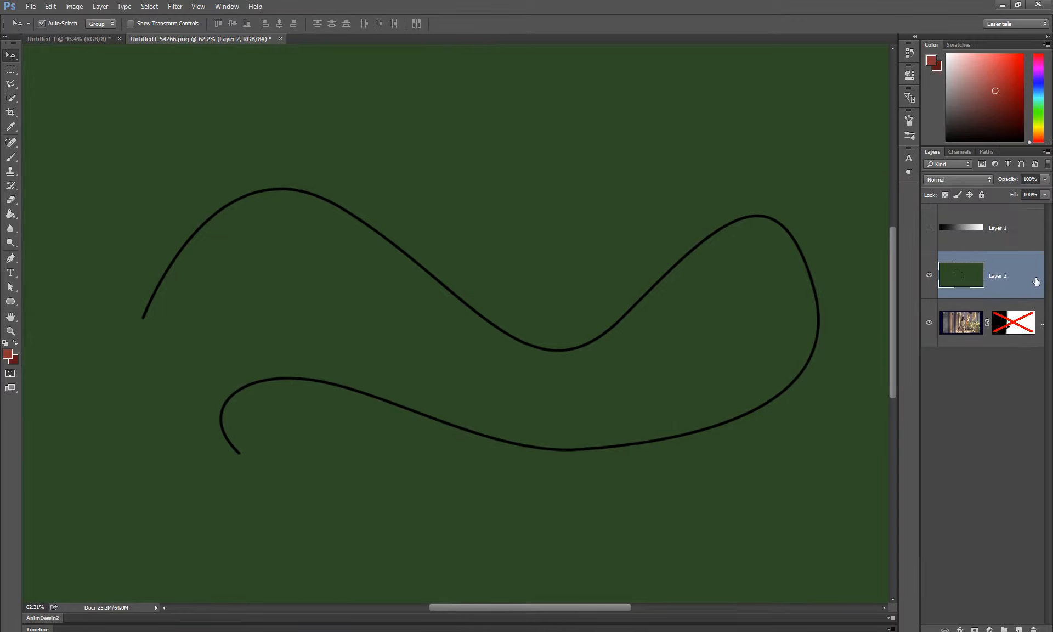
pyautogui.hotkey('ctrl', 'z')
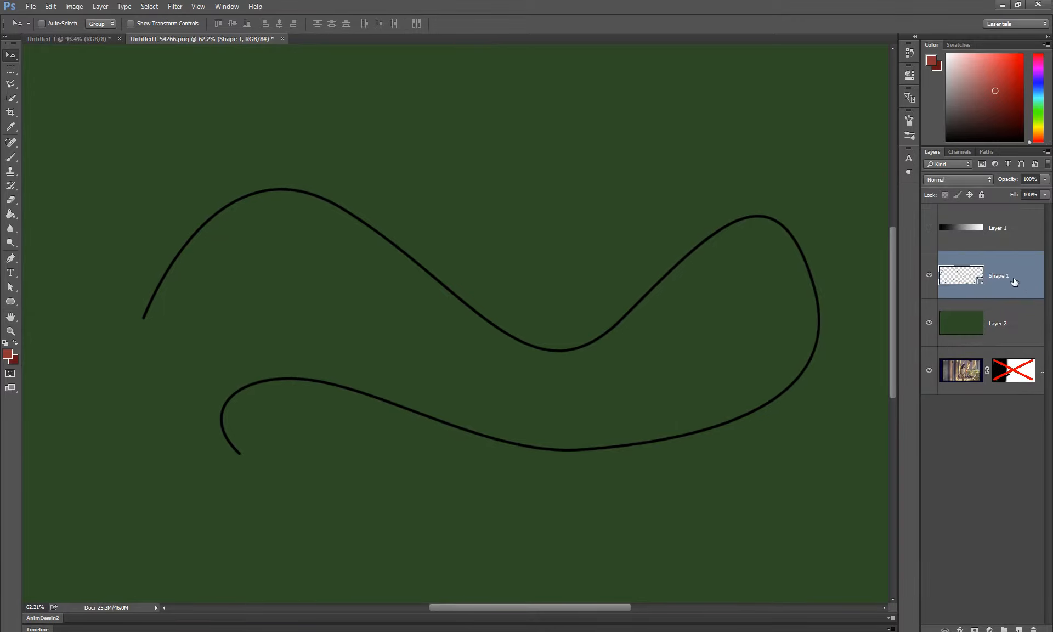
# Step: Rasterize the Shape 1 layer and delete it
pyautogui.rightClick(1014, 281)
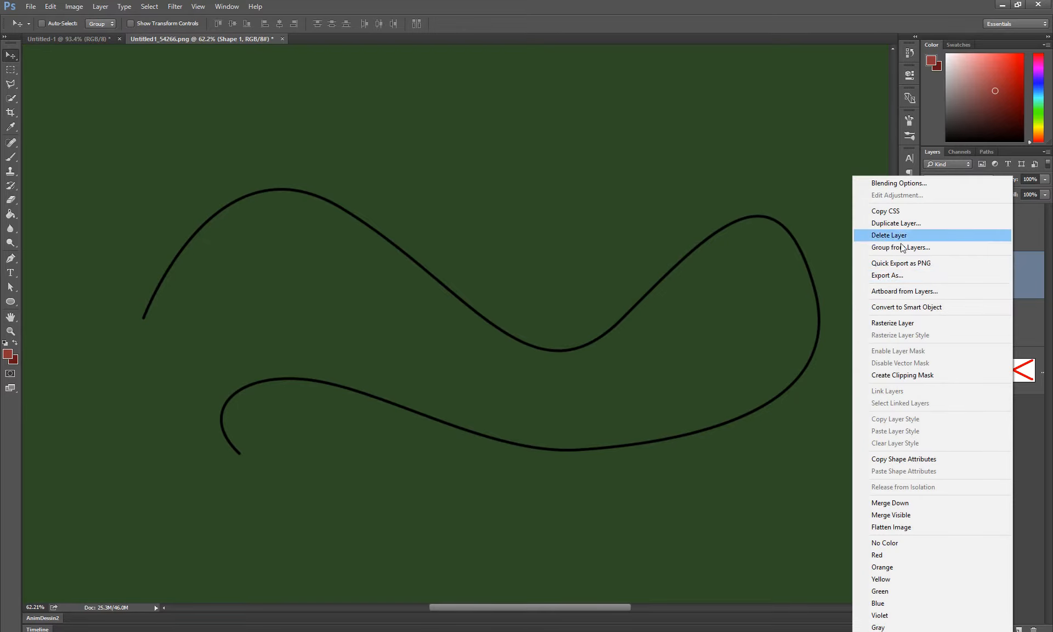
pyautogui.click(904, 324)
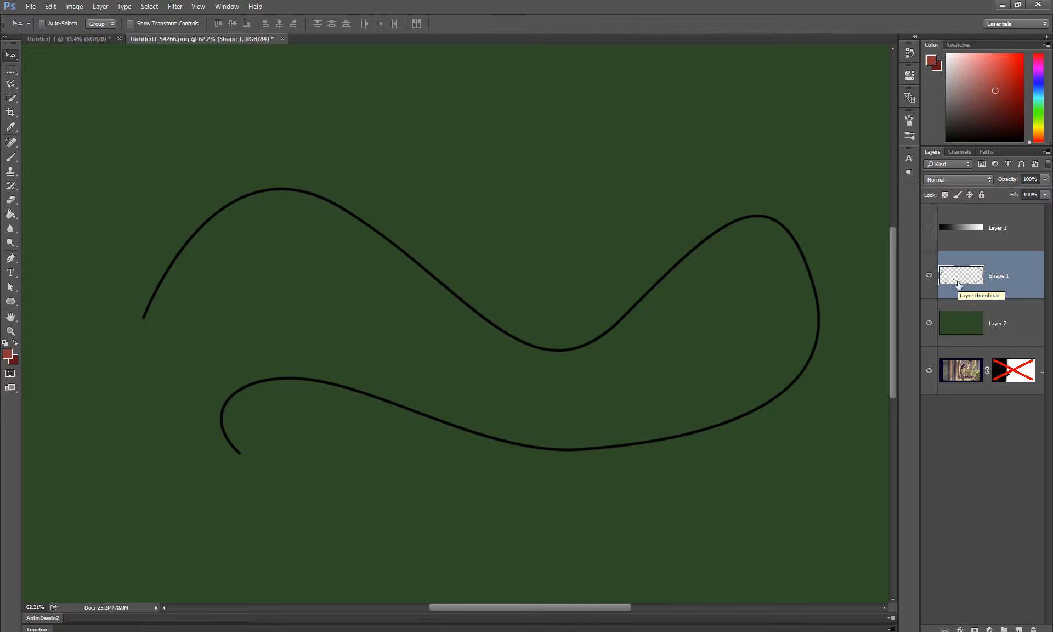
pyautogui.press('Delete')
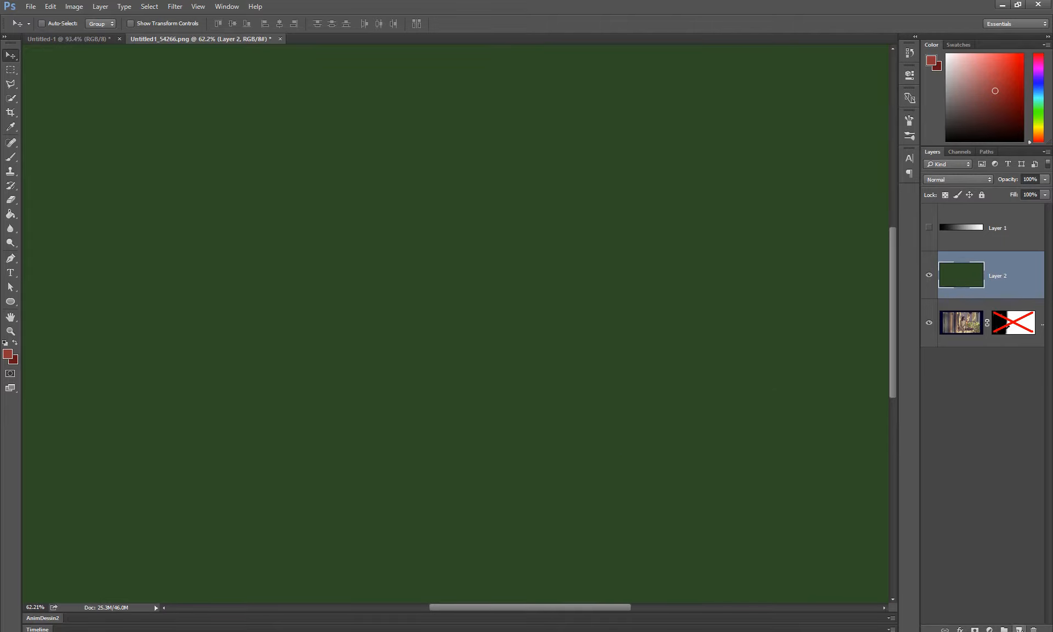
# Step: Add a new empty layer above the green Layer 2, and hide Layer 2
pyautogui.click(1018, 629)
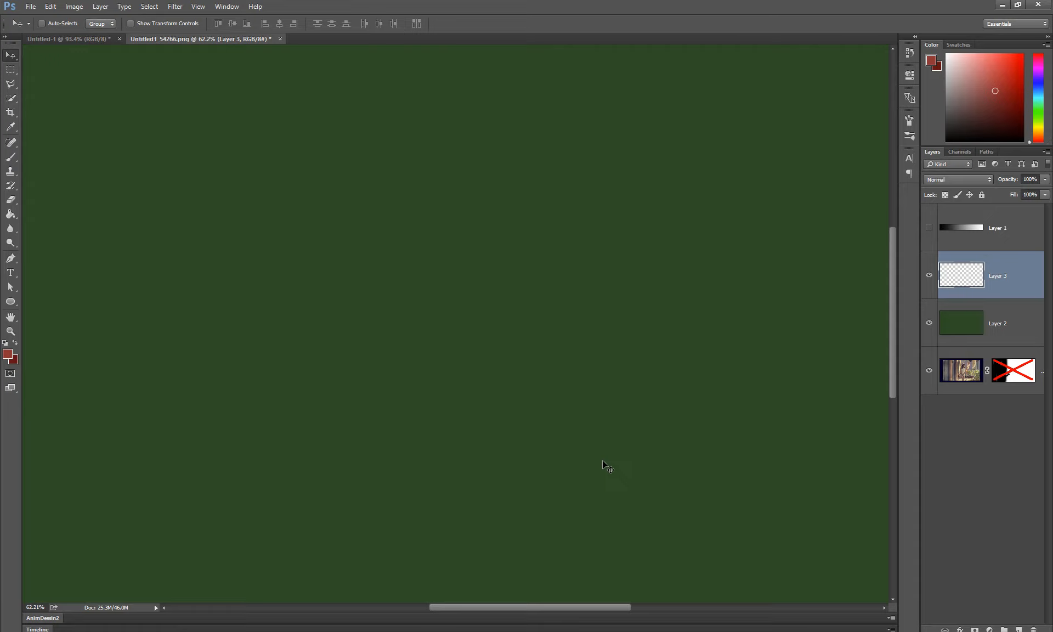
pyautogui.click(930, 323)
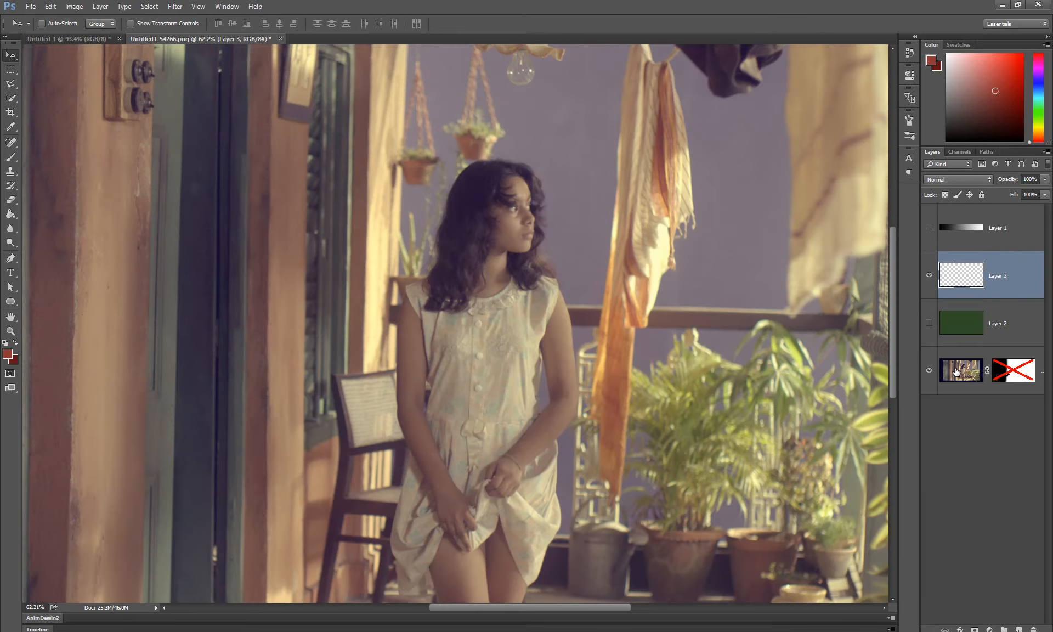
# Step: Delete the disabled layer mask from the photo layer at the base of the layer stack
pyautogui.click(957, 370)
pyautogui.rightClick(1014, 374)
pyautogui.click(938, 395)
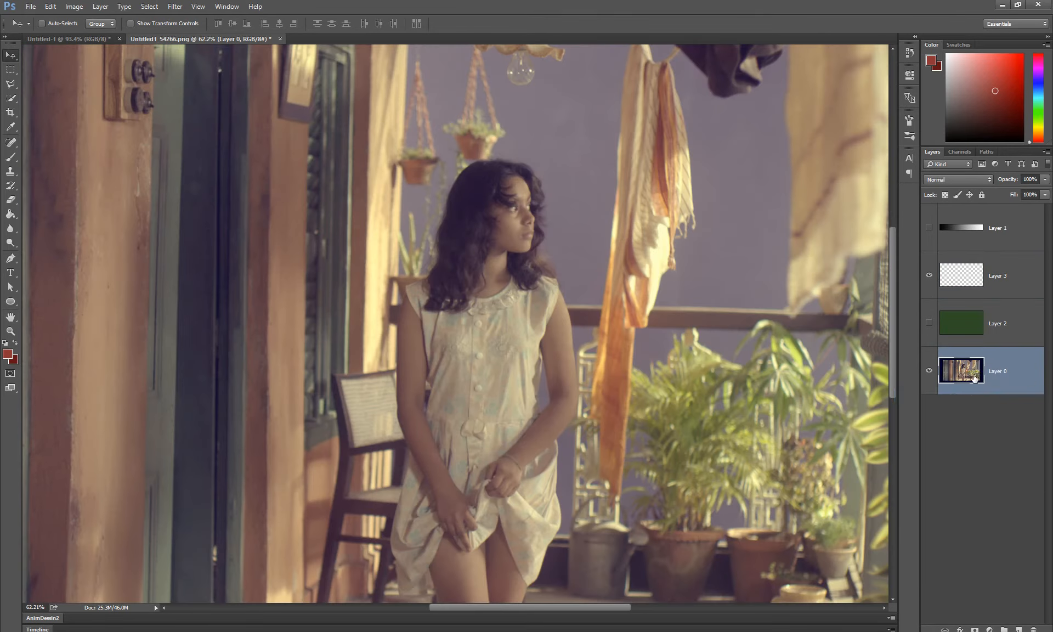
pyautogui.scroll(3, 525, 308)
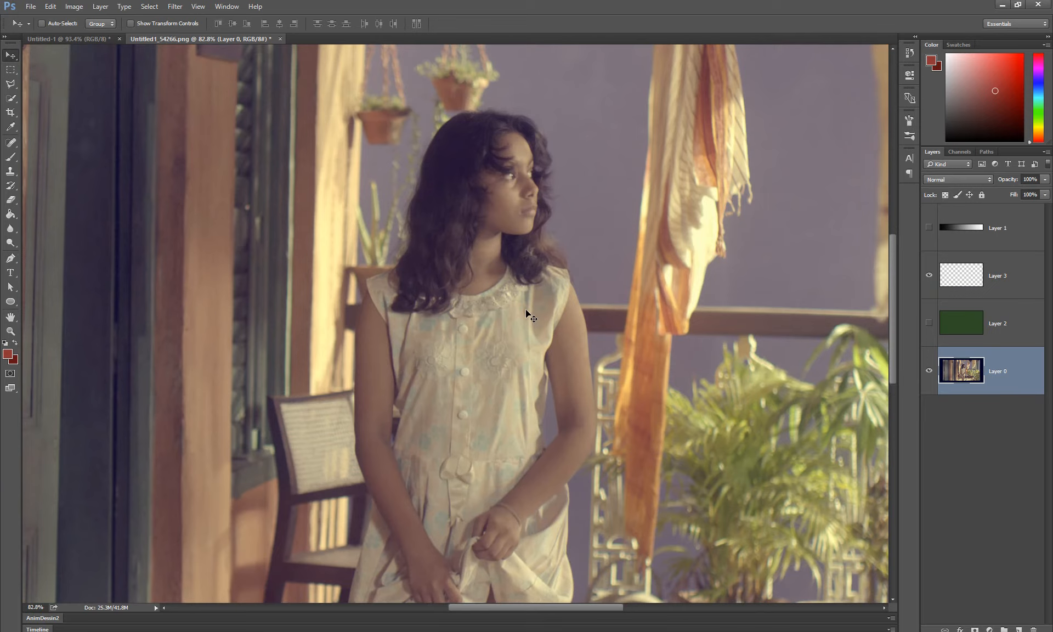
pyautogui.moveTo(541, 348); pyautogui.dragTo(500, 331)
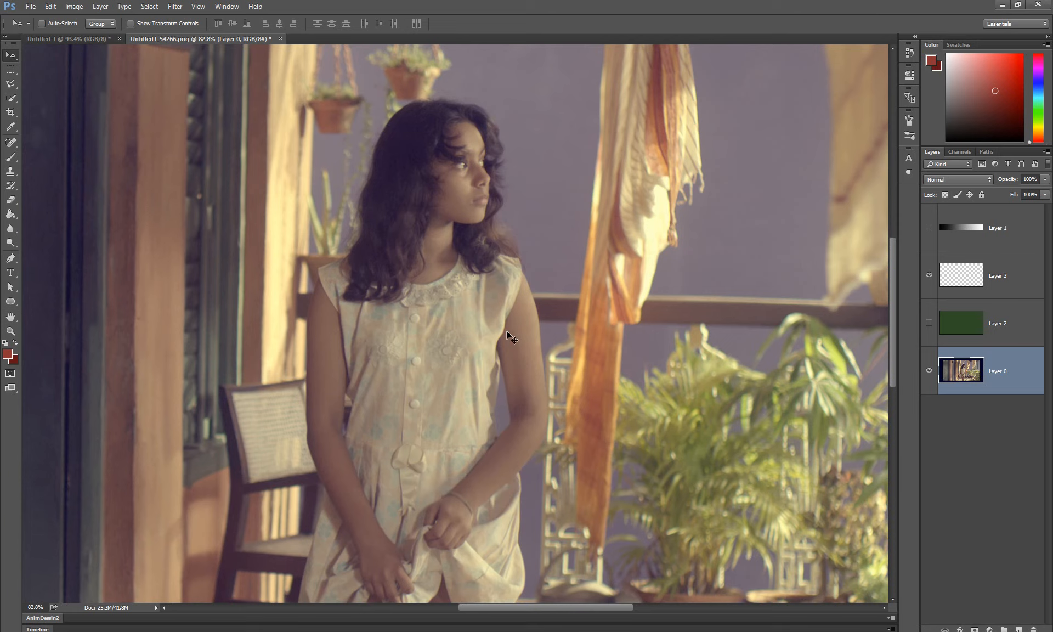
pyautogui.click(301, 631)
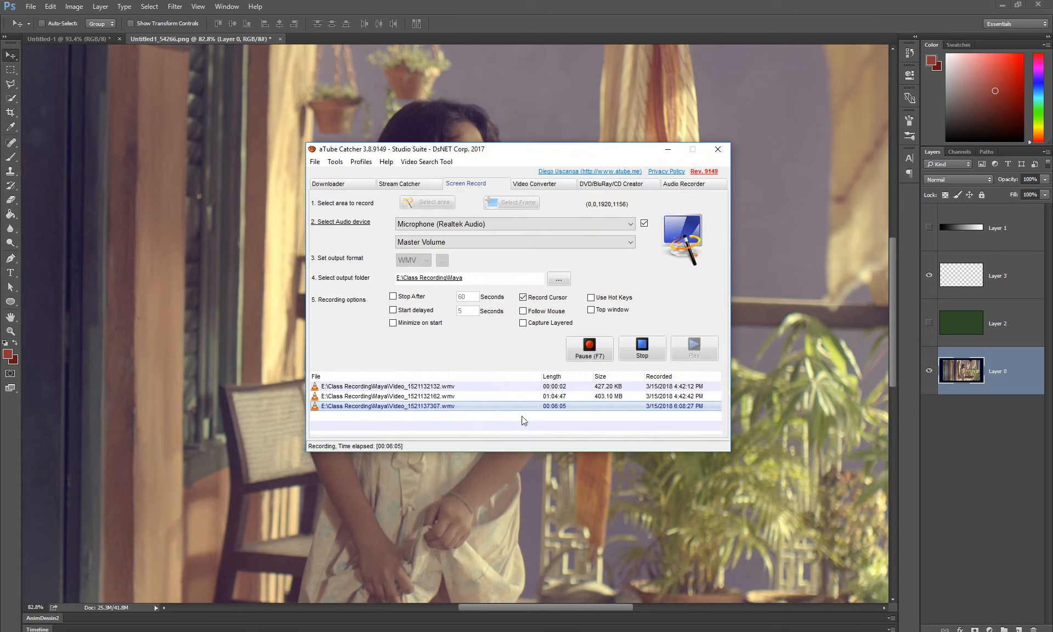